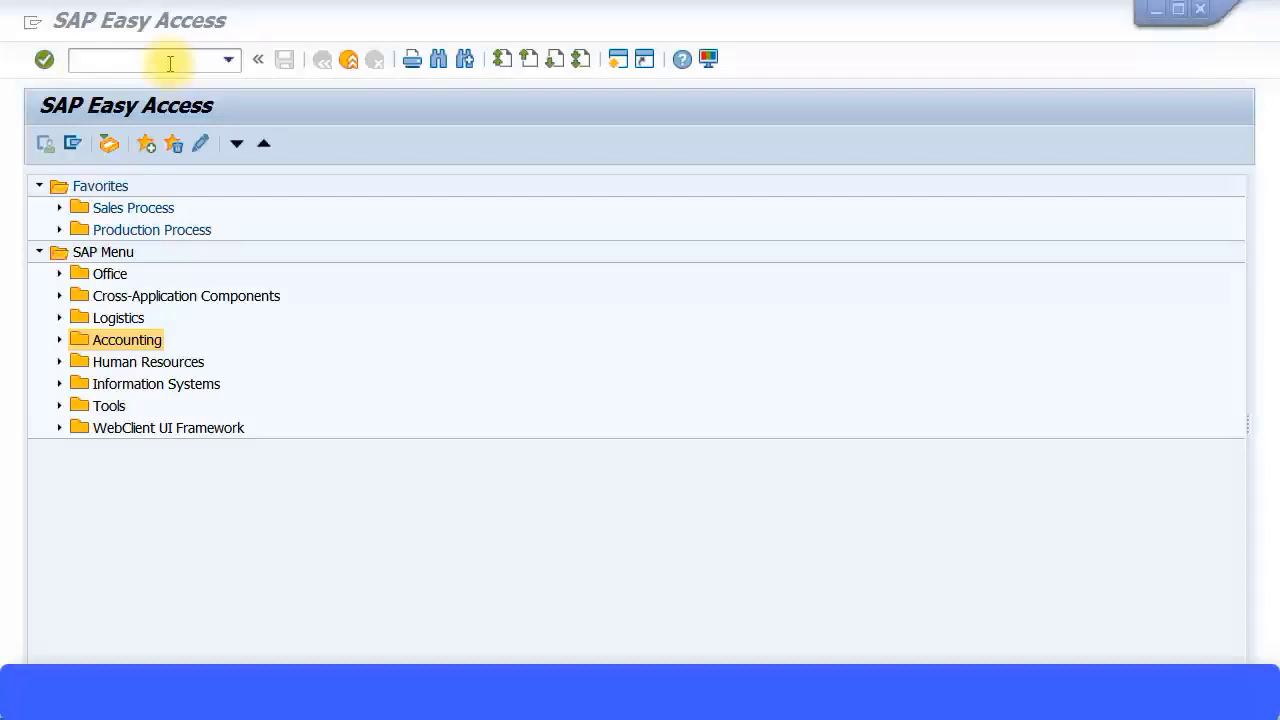
Open the MIGO goods movement transaction.
{"action": "key", "text": "alt"}
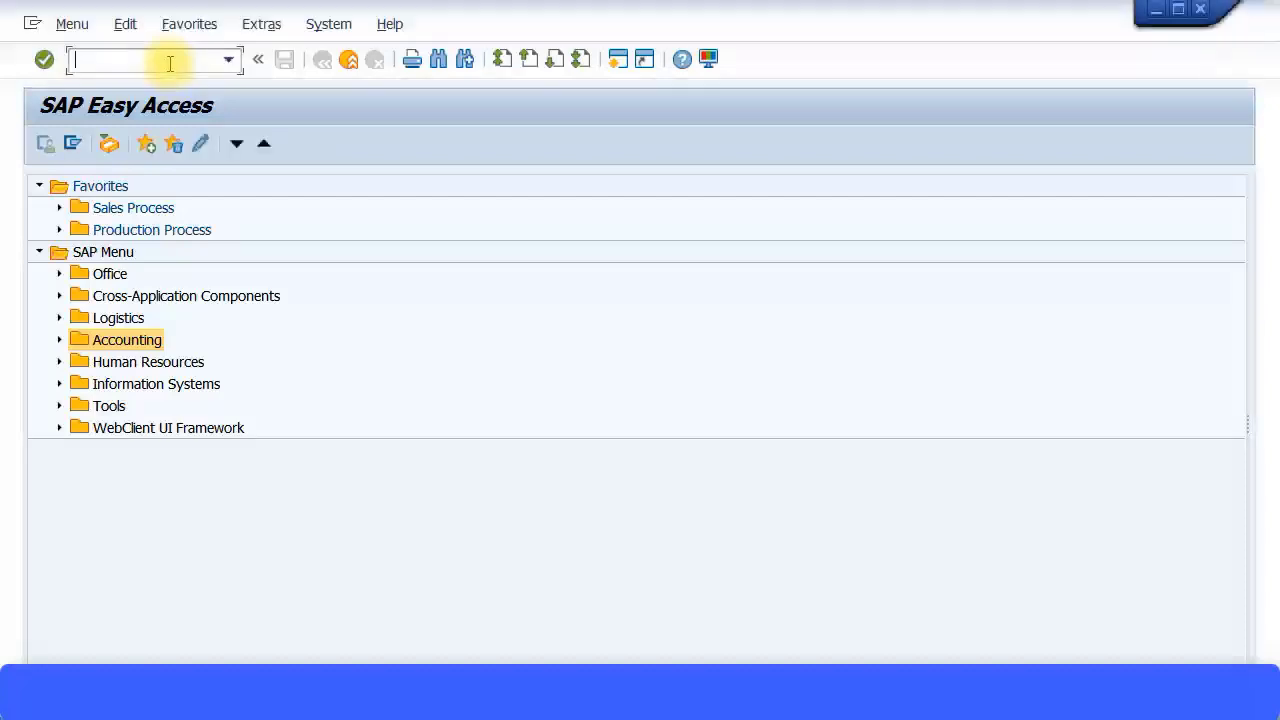
{"action": "type", "text": "migo"}
{"action": "key", "text": "Return"}
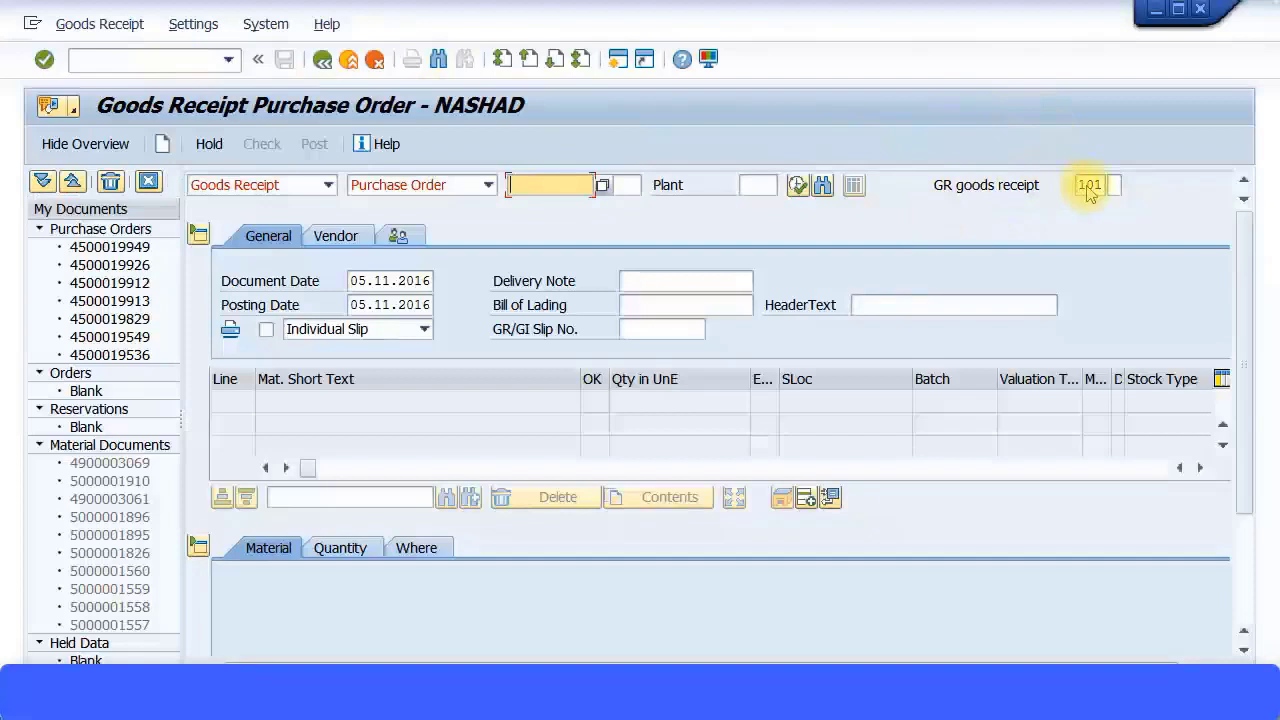
Replace movement type 101 with 501, receipt into unrestricted-use stock, from the movement type list.
{"action": "left_click", "coordinate": [1090, 184]}
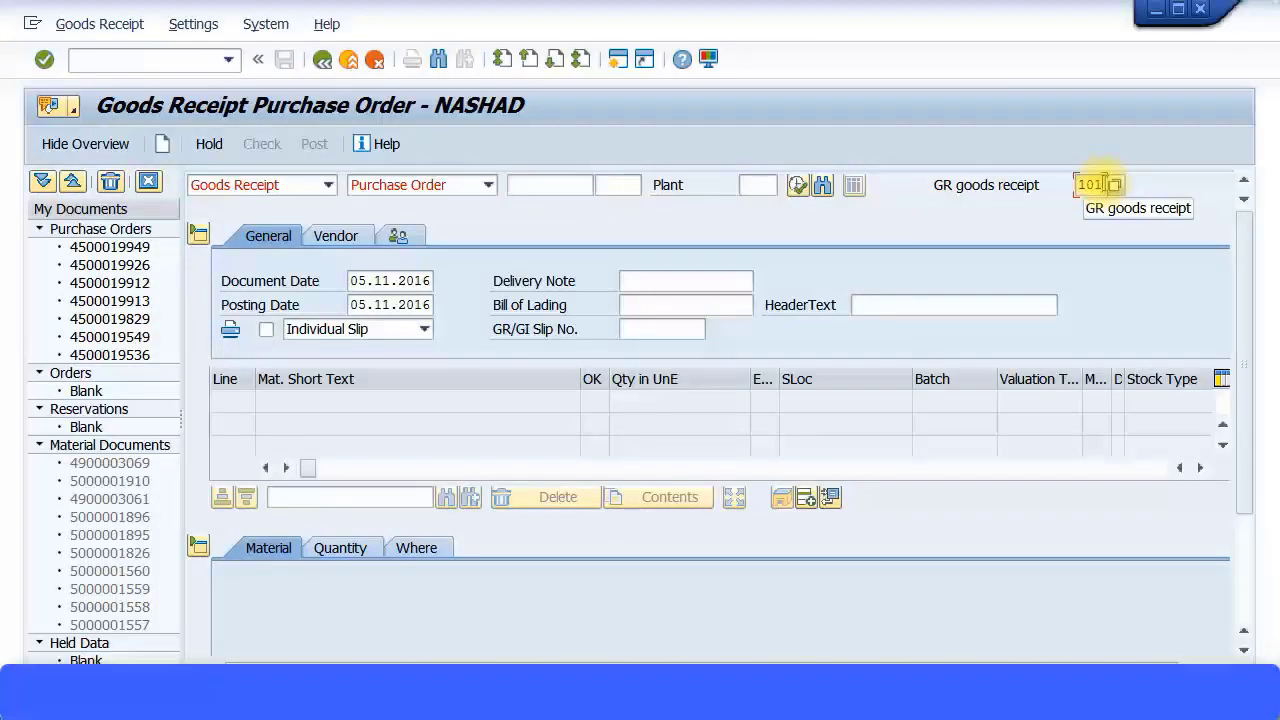
{"action": "left_click", "coordinate": [1115, 185]}
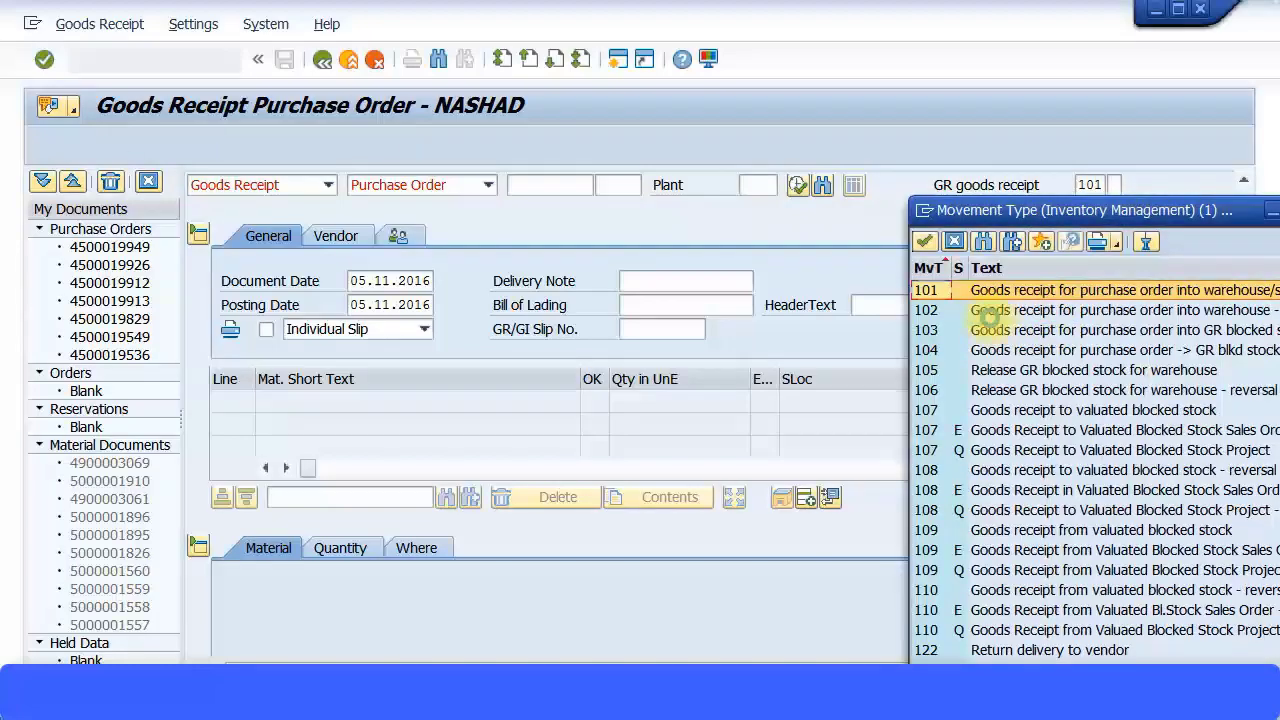
{"action": "scroll", "coordinate": [1018, 415], "scroll_direction": "down", "scroll_amount": 3}
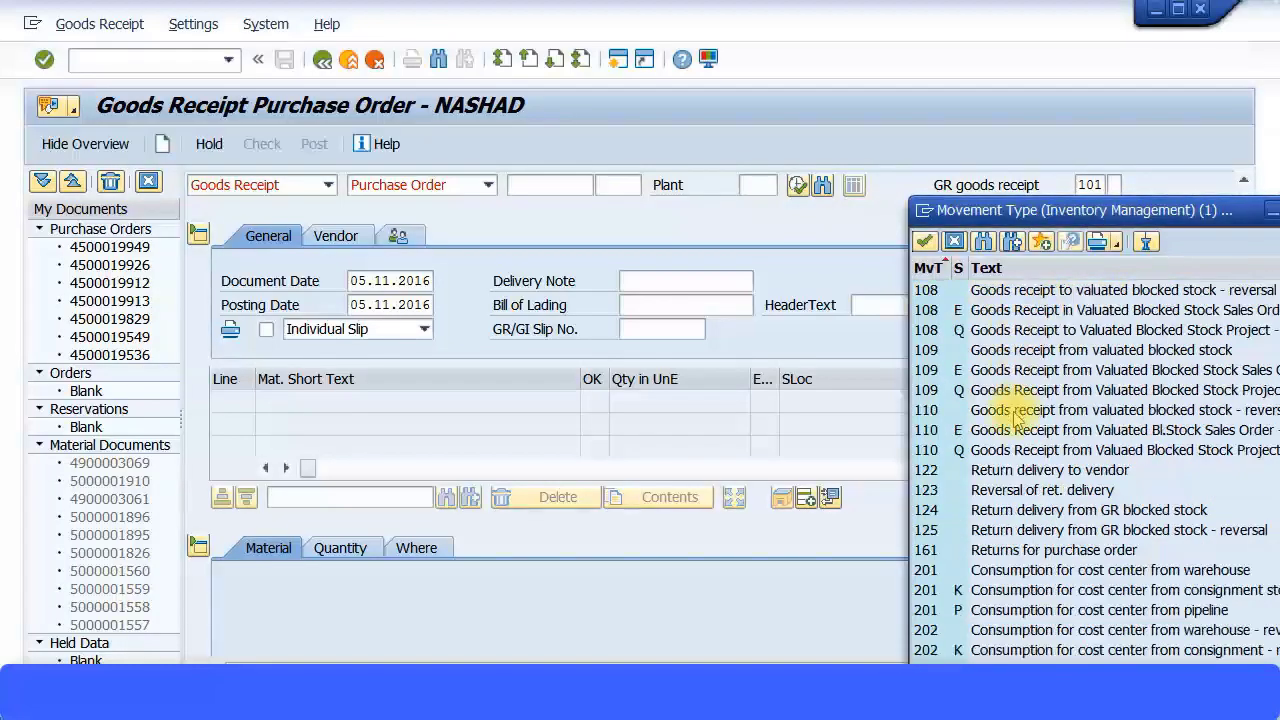
{"action": "scroll", "coordinate": [1018, 420], "scroll_direction": "down", "scroll_amount": 20}
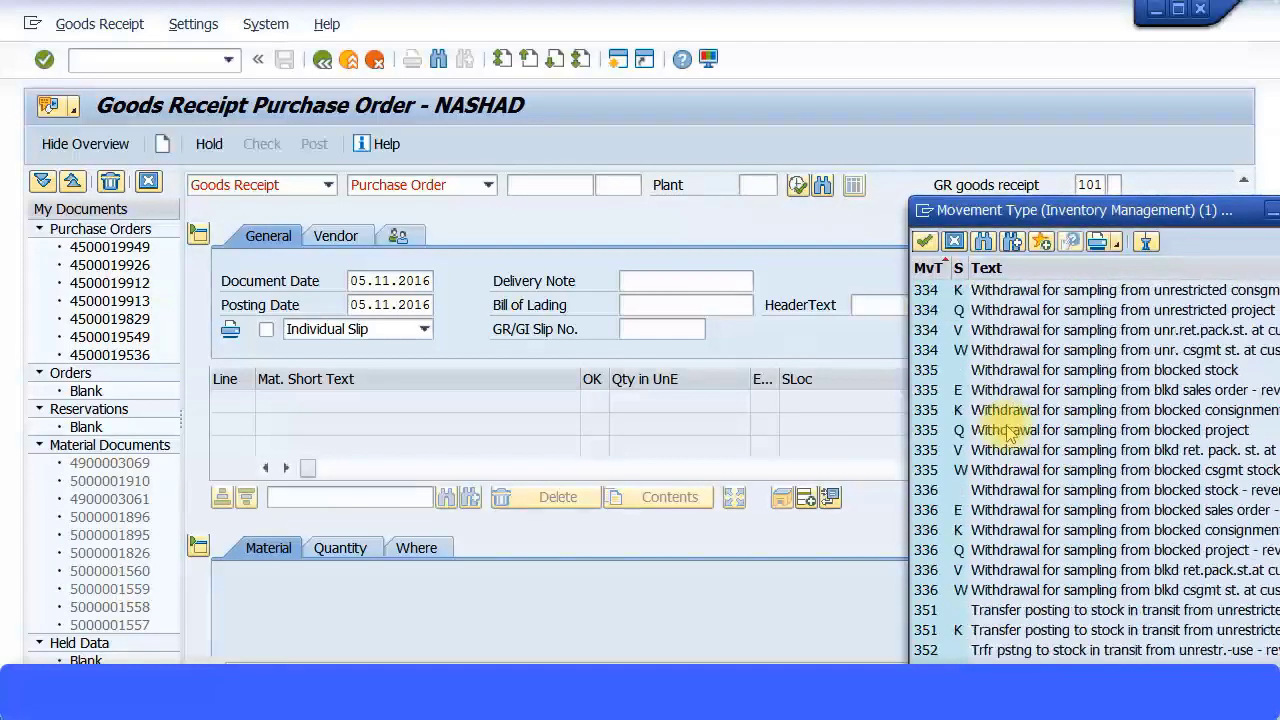
{"action": "scroll", "coordinate": [1010, 432], "scroll_direction": "down", "scroll_amount": 9}
{"action": "scroll", "coordinate": [1005, 430], "scroll_direction": "up", "scroll_amount": 3}
{"action": "left_click", "coordinate": [1003, 430]}
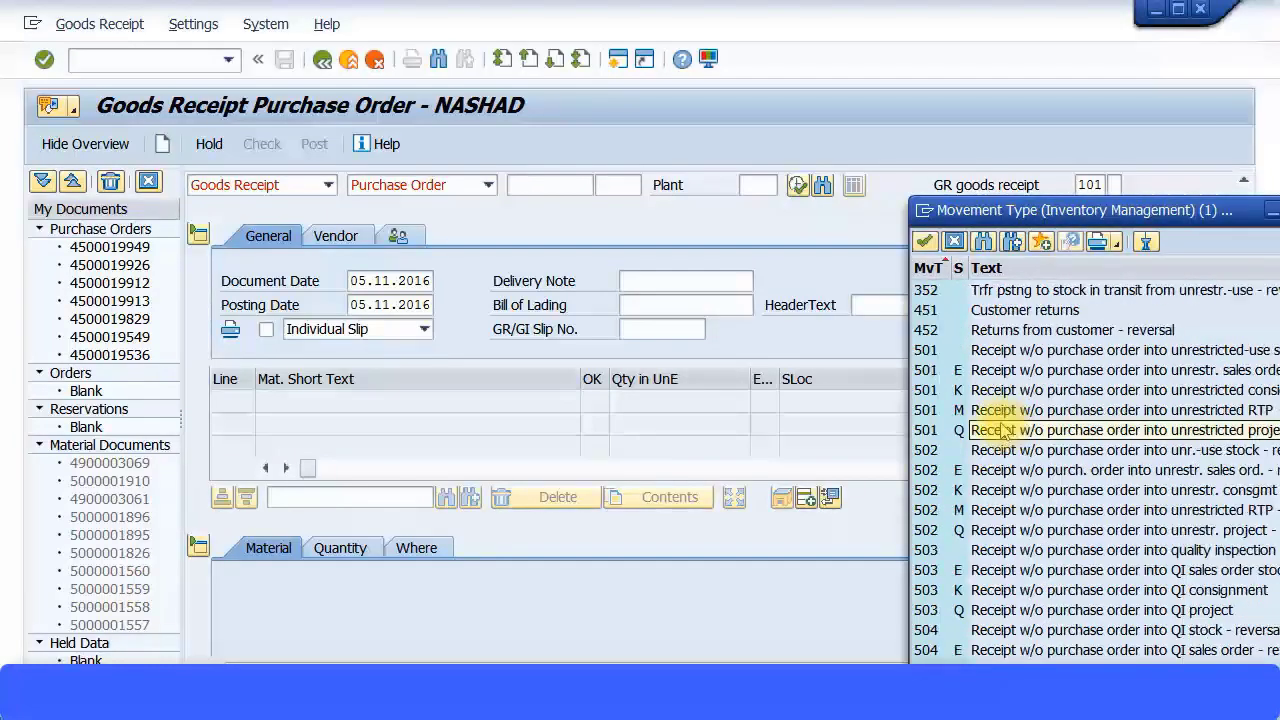
{"action": "left_click", "coordinate": [1013, 355]}
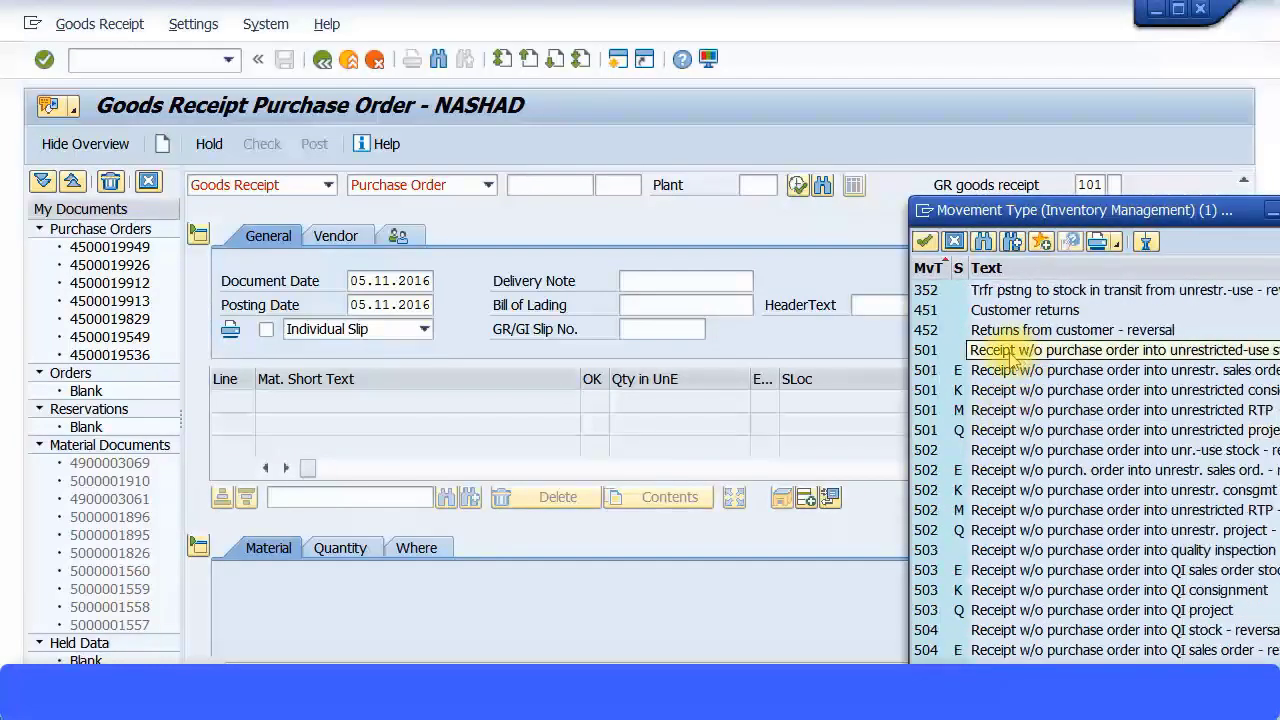
{"action": "double_click", "coordinate": [1015, 358]}
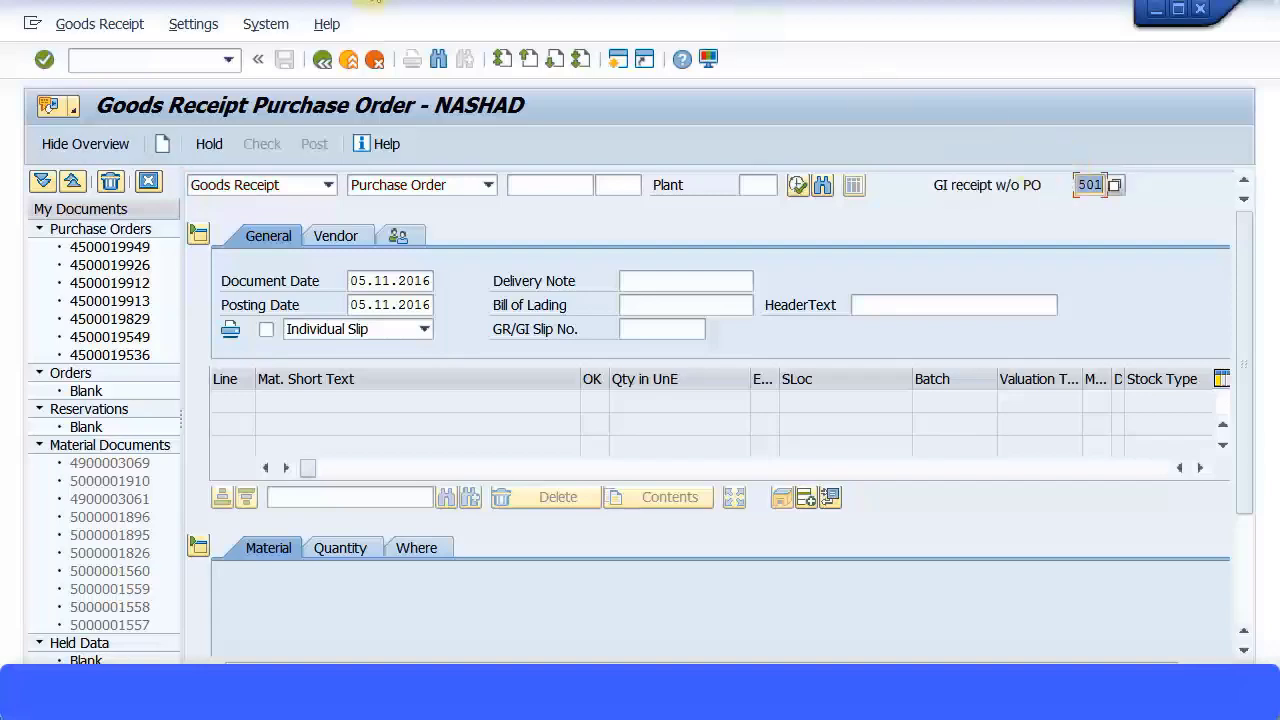
Return to the main menu and reopen MIGO.
{"action": "left_click", "coordinate": [490, 272]}
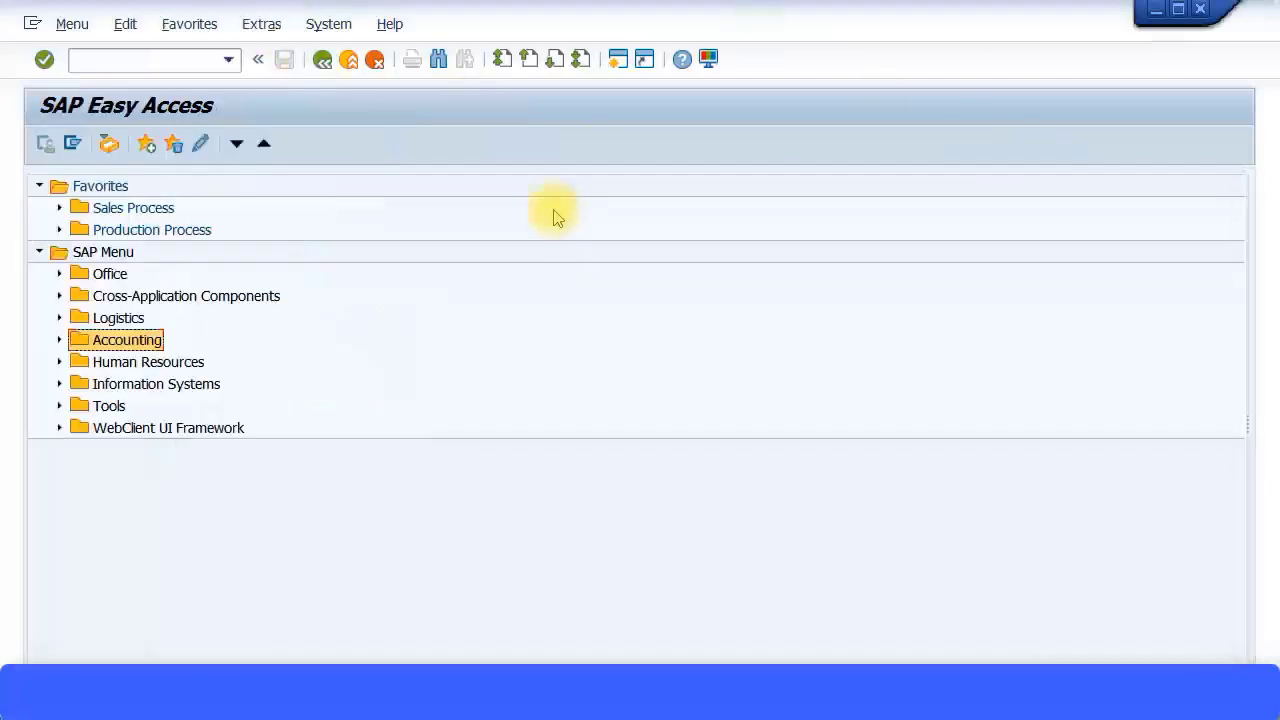
{"action": "left_click", "coordinate": [86, 59]}
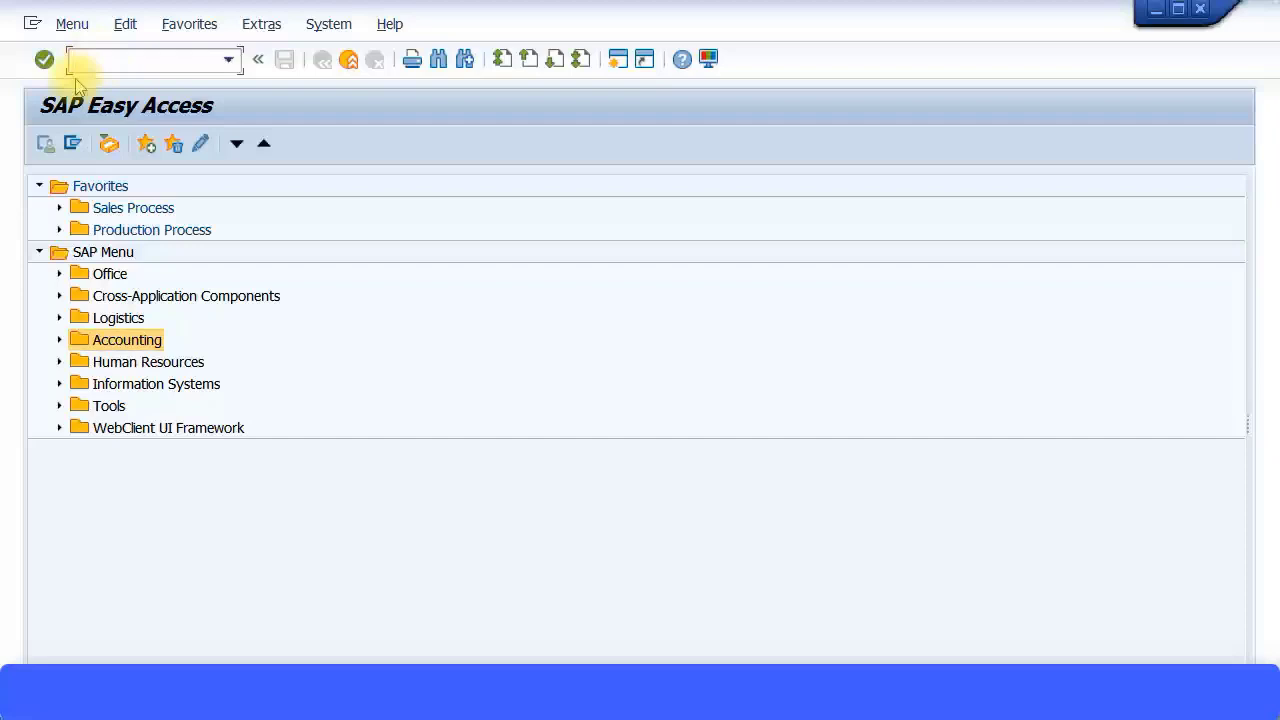
{"action": "type", "text": "migo"}
{"action": "key", "text": "Return"}
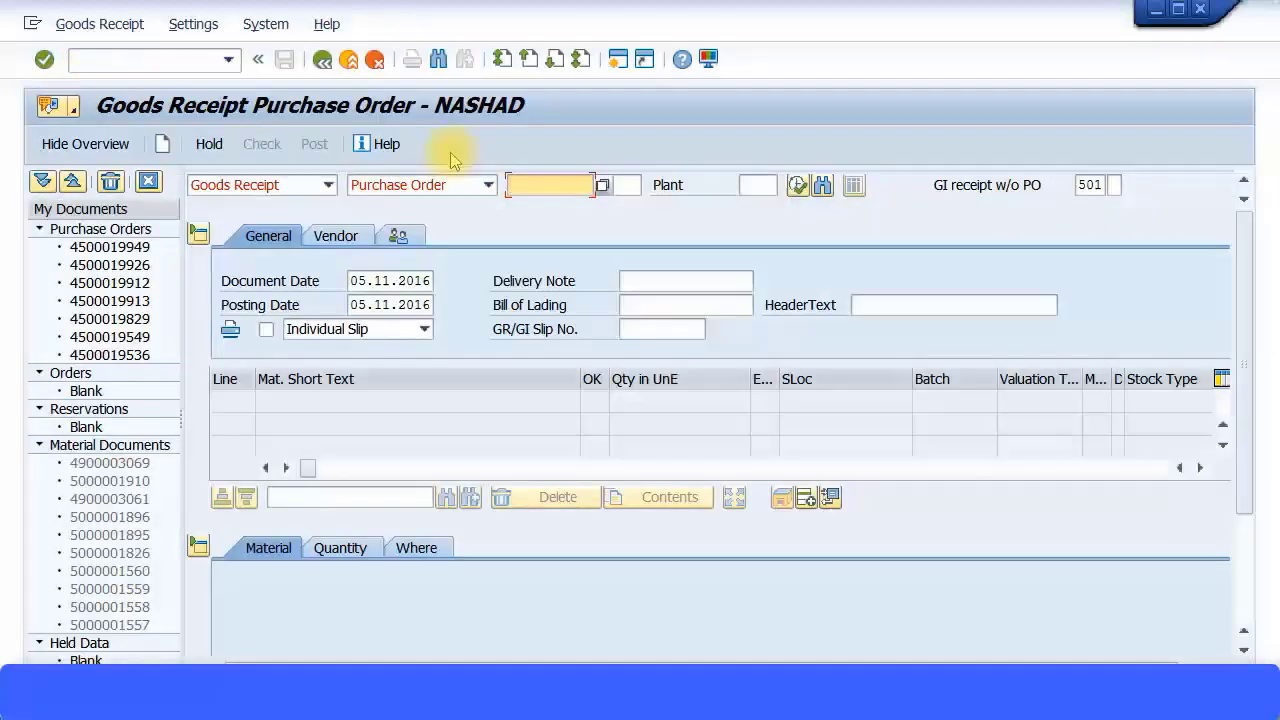
Change the reference document from Purchase Order to Other.
{"action": "left_click", "coordinate": [320, 187]}
{"action": "left_click", "coordinate": [320, 187]}
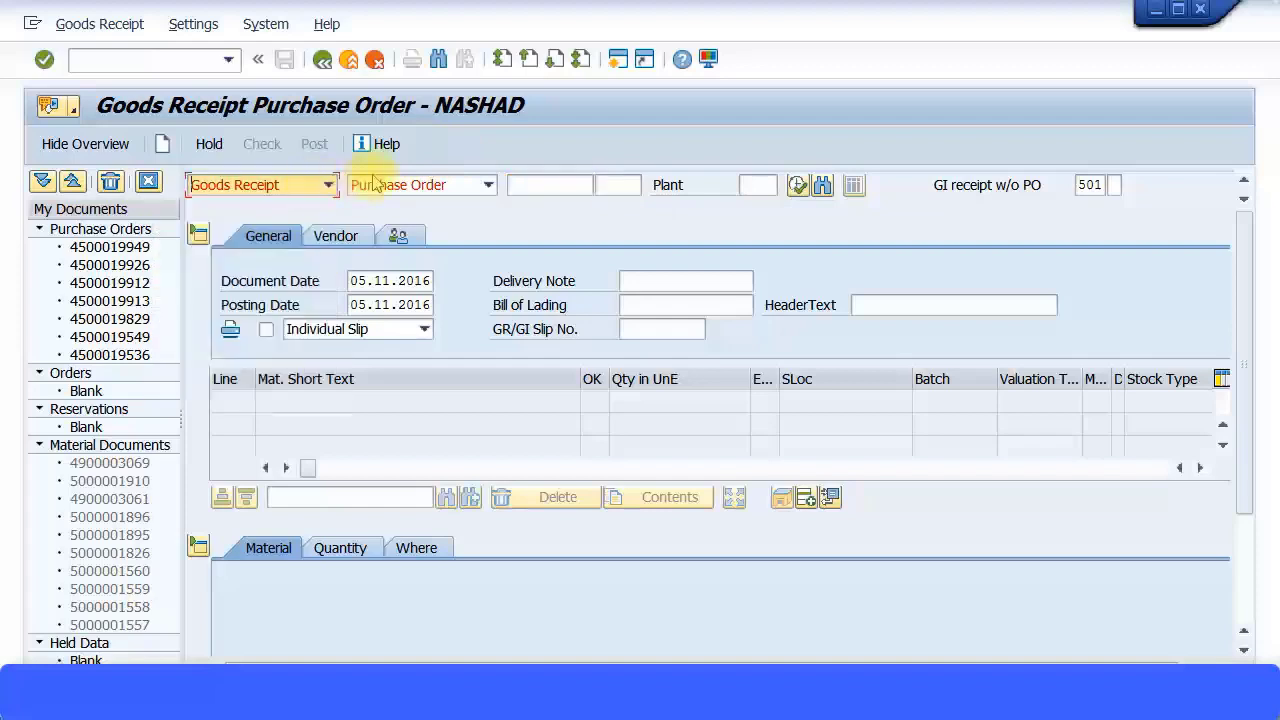
{"action": "left_click", "coordinate": [376, 184]}
{"action": "left_click", "coordinate": [366, 262]}
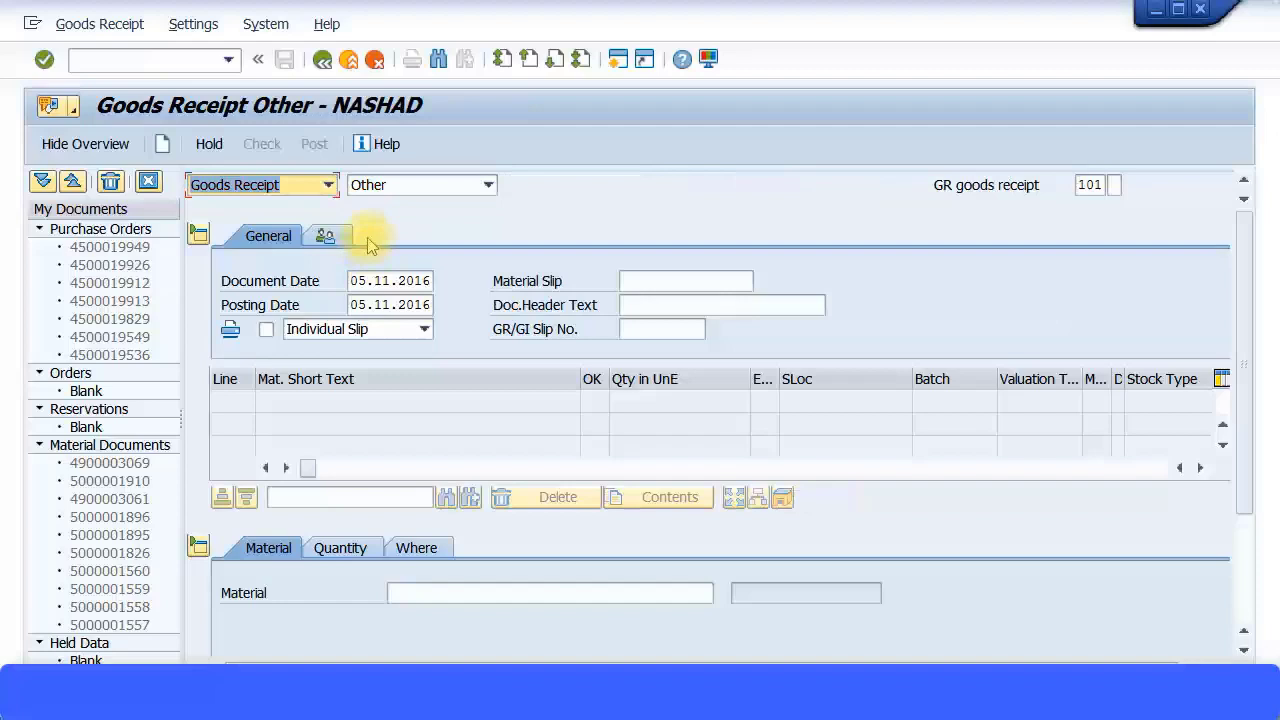
{"action": "scroll", "coordinate": [1245, 378], "scroll_direction": "down", "scroll_amount": 1}
{"action": "left_click_drag", "start_coordinate": [1245, 378], "coordinate": [1246, 417]}
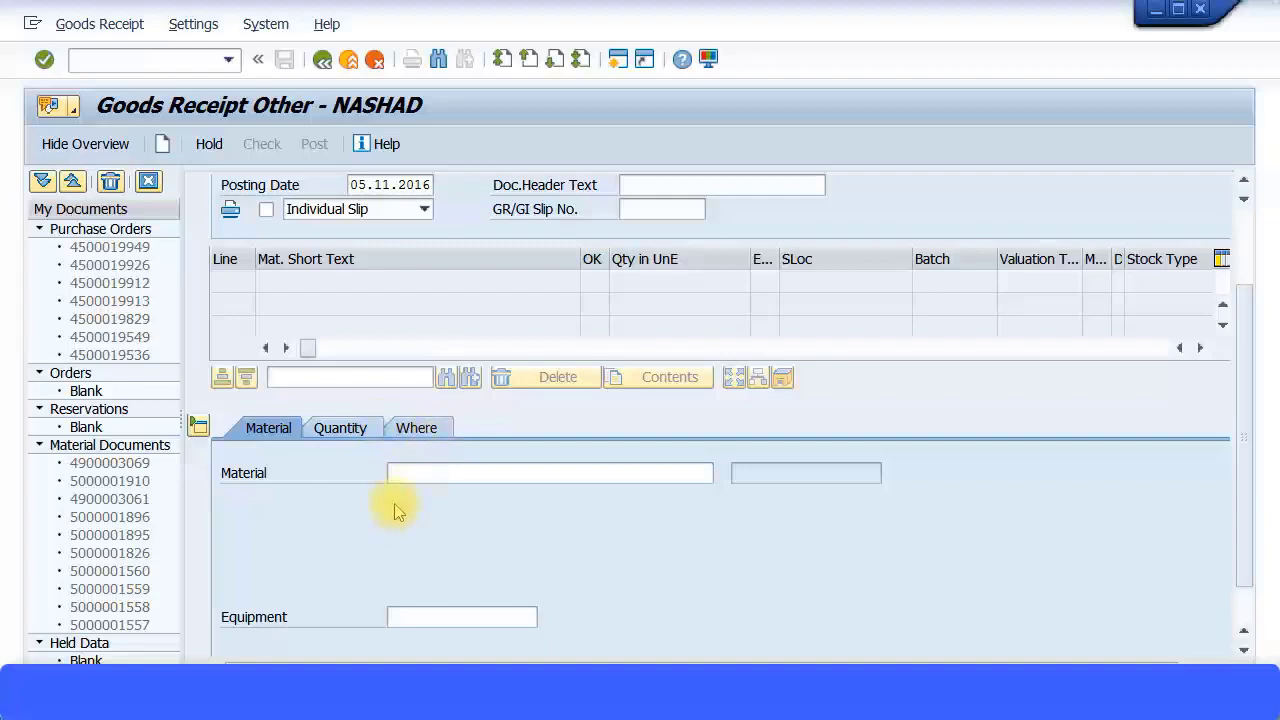
{"action": "left_click_drag", "start_coordinate": [905, 655], "coordinate": [958, 662]}
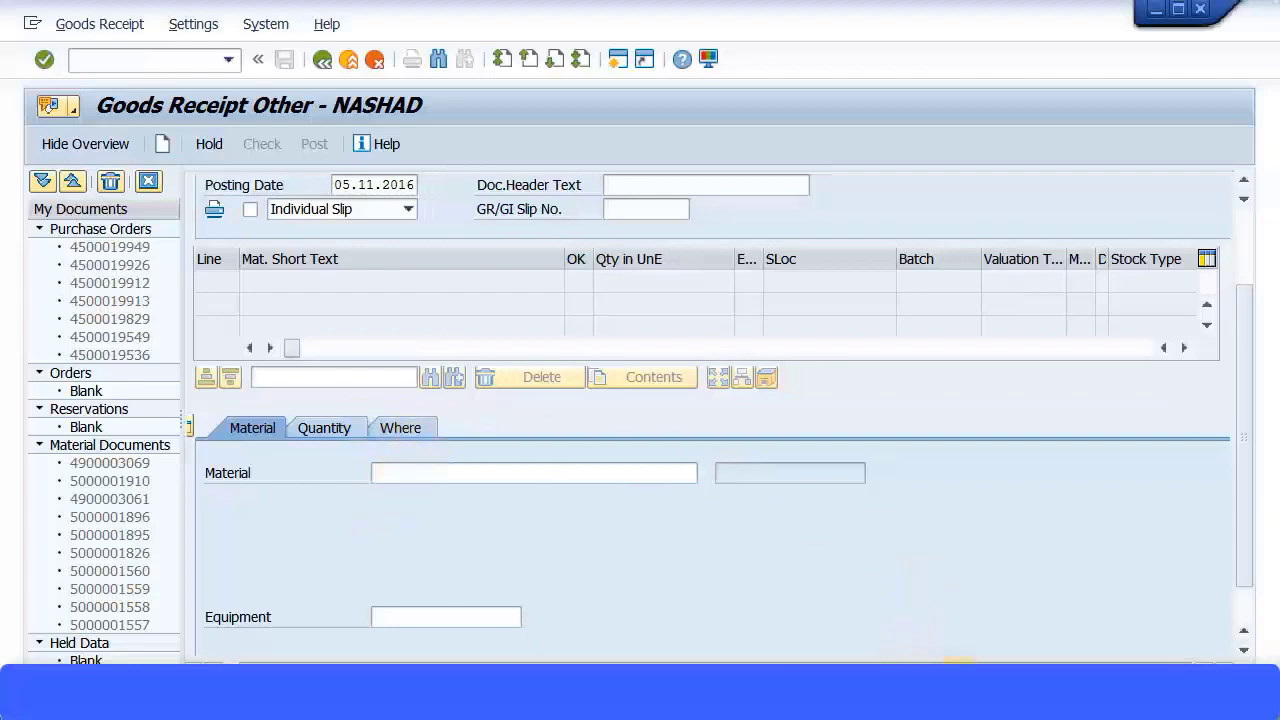
{"action": "scroll", "coordinate": [986, 636], "scroll_direction": "up", "scroll_amount": 2}
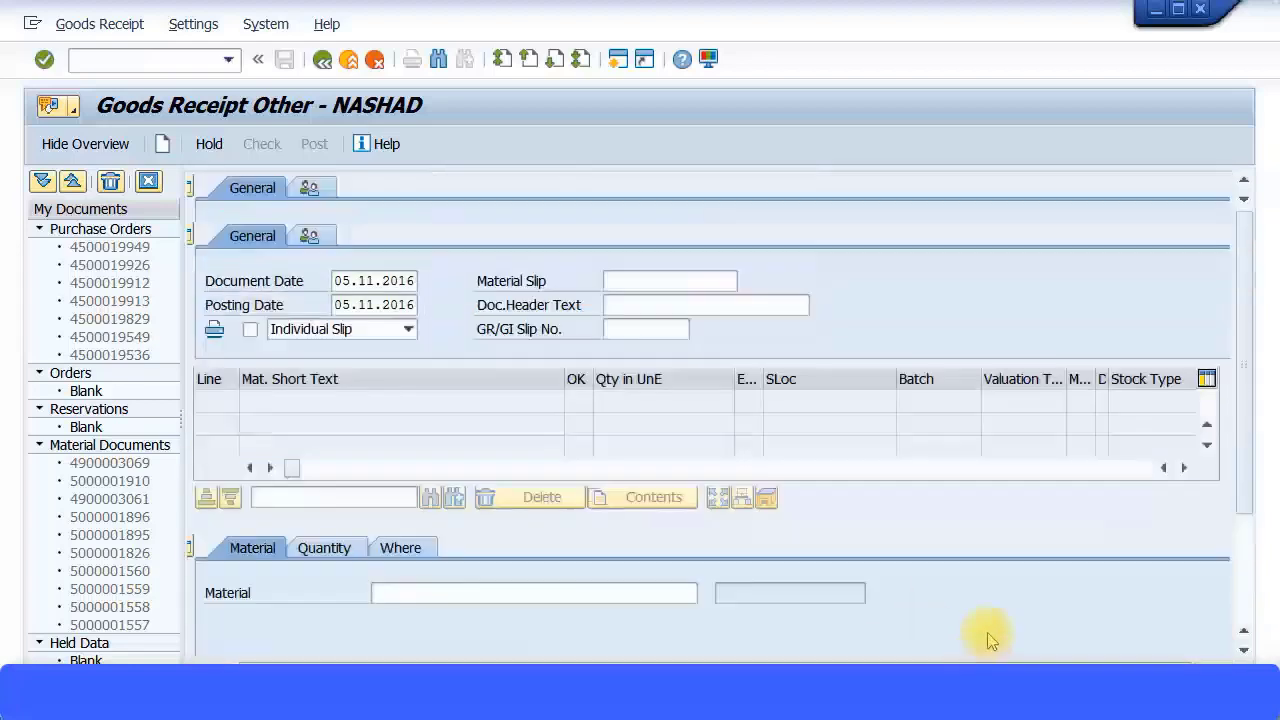
Overwrite movement type 101 with 501 and confirm it.
{"action": "left_click", "coordinate": [1137, 251]}
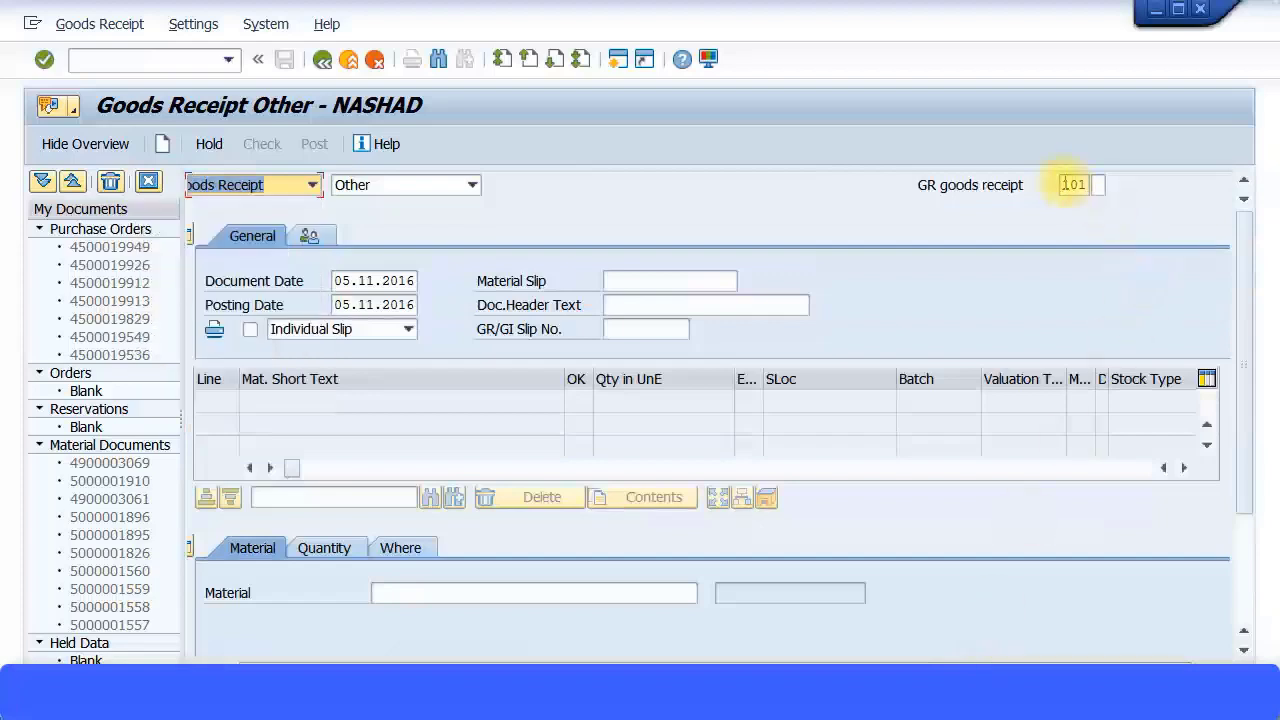
{"action": "double_click", "coordinate": [1073, 184]}
{"action": "type", "text": "501"}
{"action": "key", "text": "Return"}
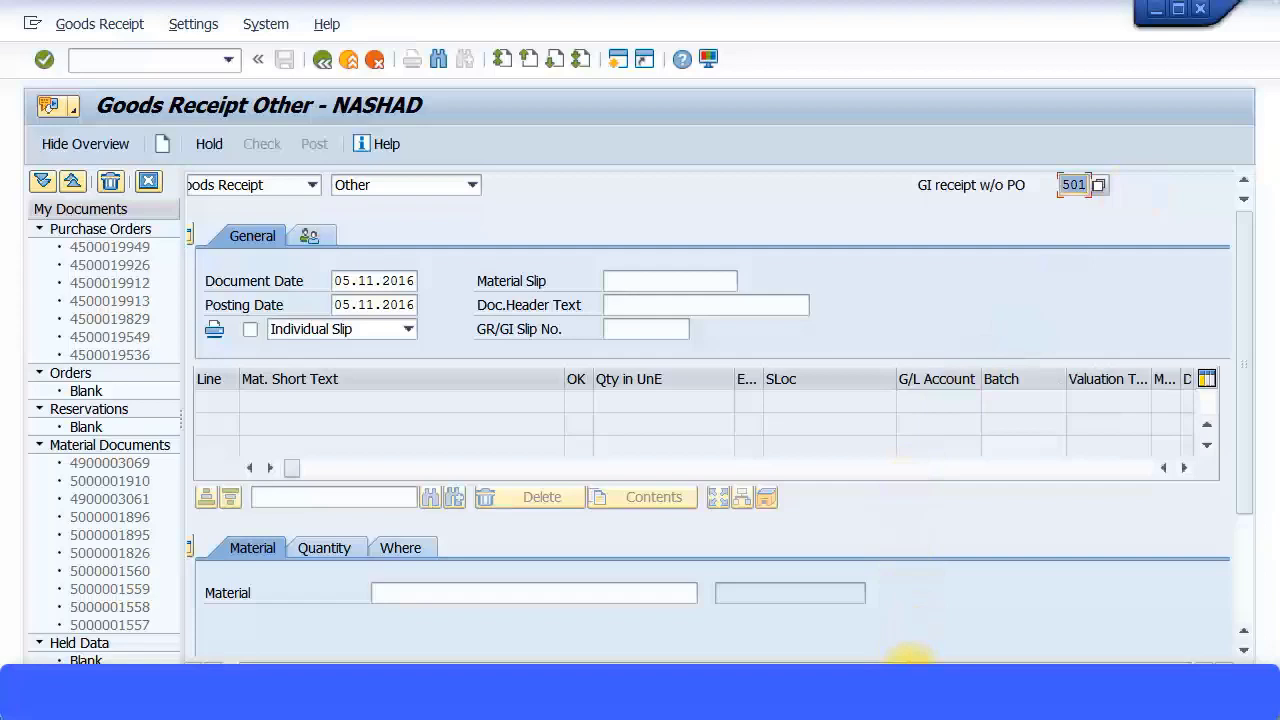
{"action": "left_click_drag", "start_coordinate": [908, 662], "coordinate": [892, 662]}
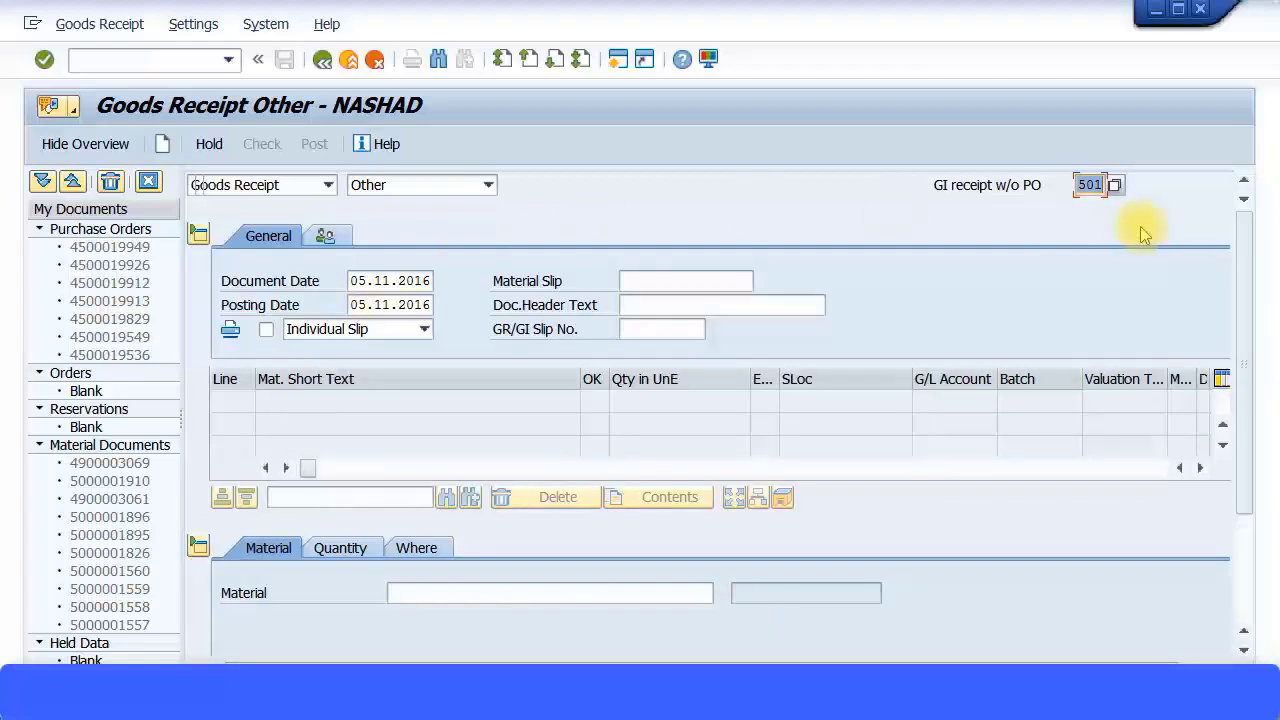
{"action": "left_click", "coordinate": [258, 184]}
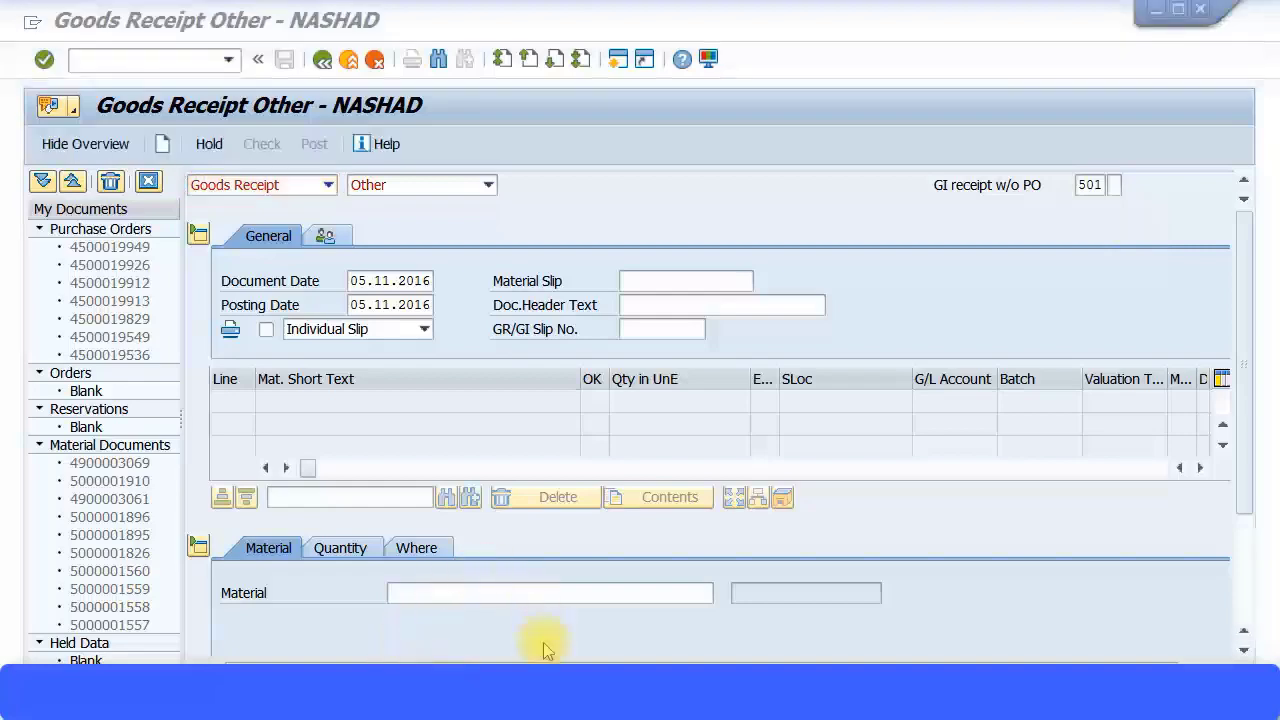
Paste material number 3186 from the spreadsheet into receipt item 1.
{"action": "key", "text": "alt+Tab"}
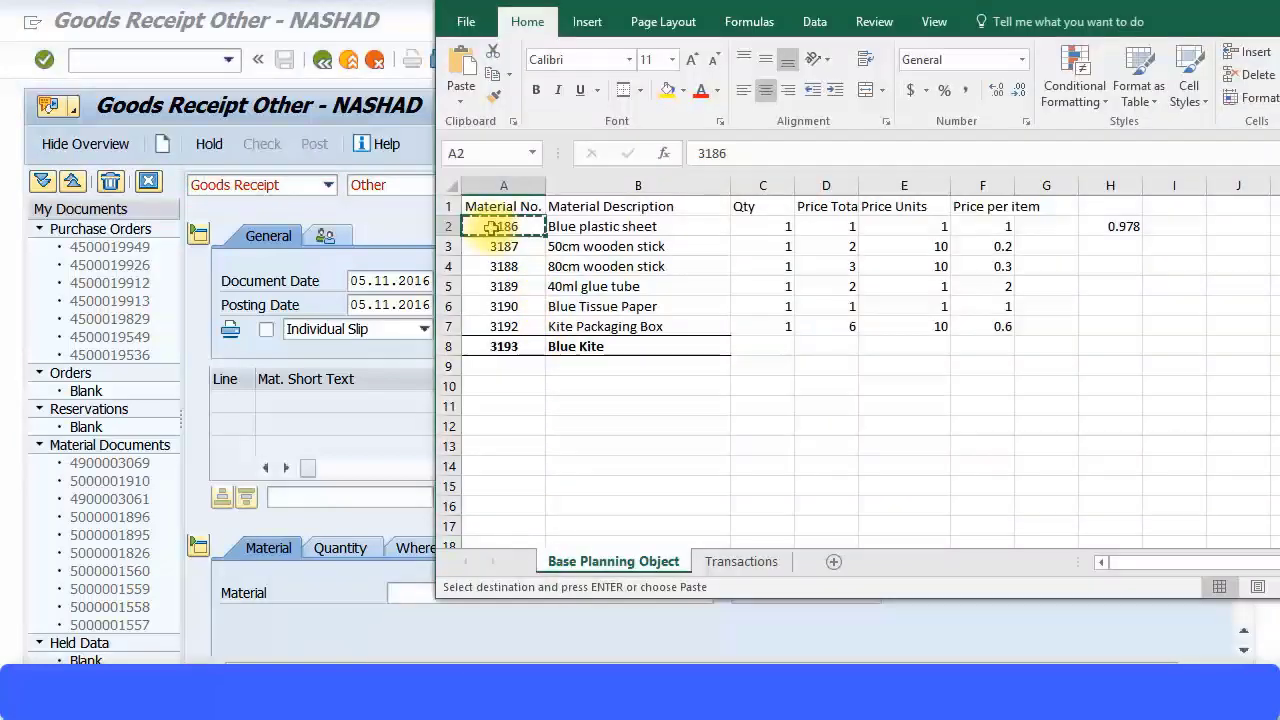
{"action": "left_click", "coordinate": [386, 449]}
{"action": "left_click", "coordinate": [443, 591]}
{"action": "type", "text": "3186"}
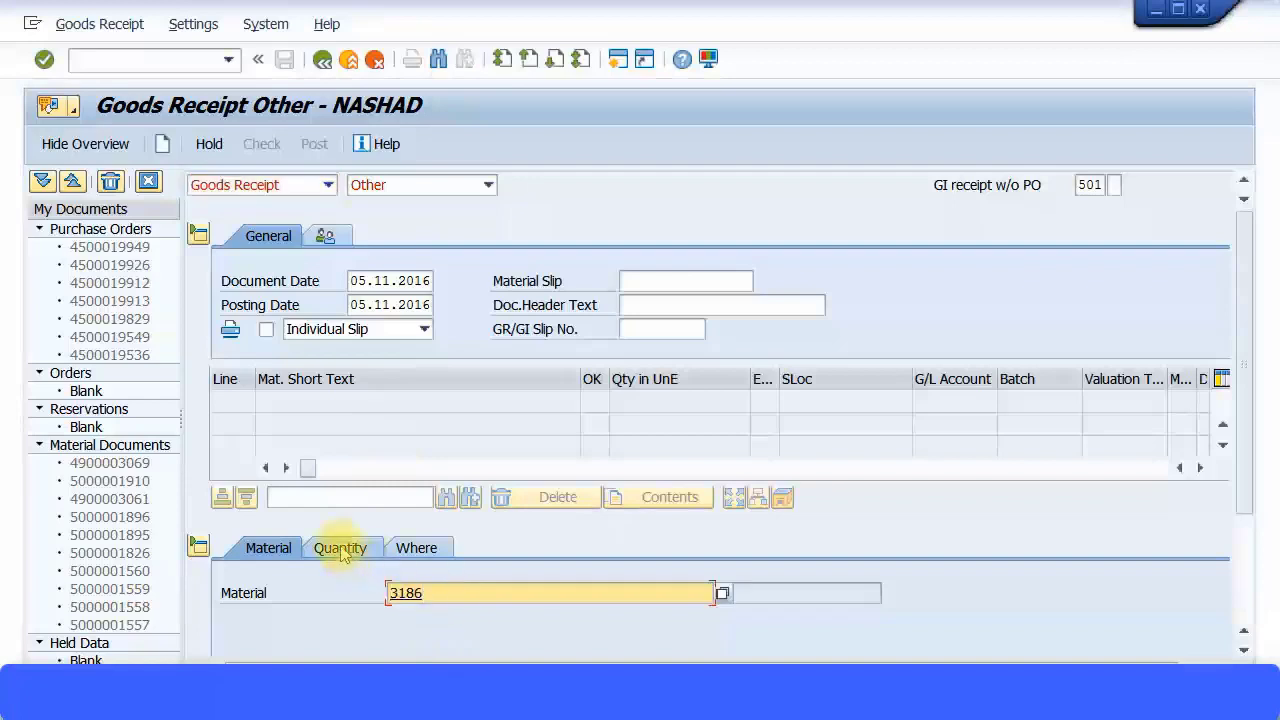
Enter plant ZP02 and storage location MSL1 for the item and validate them.
{"action": "left_click", "coordinate": [340, 548]}
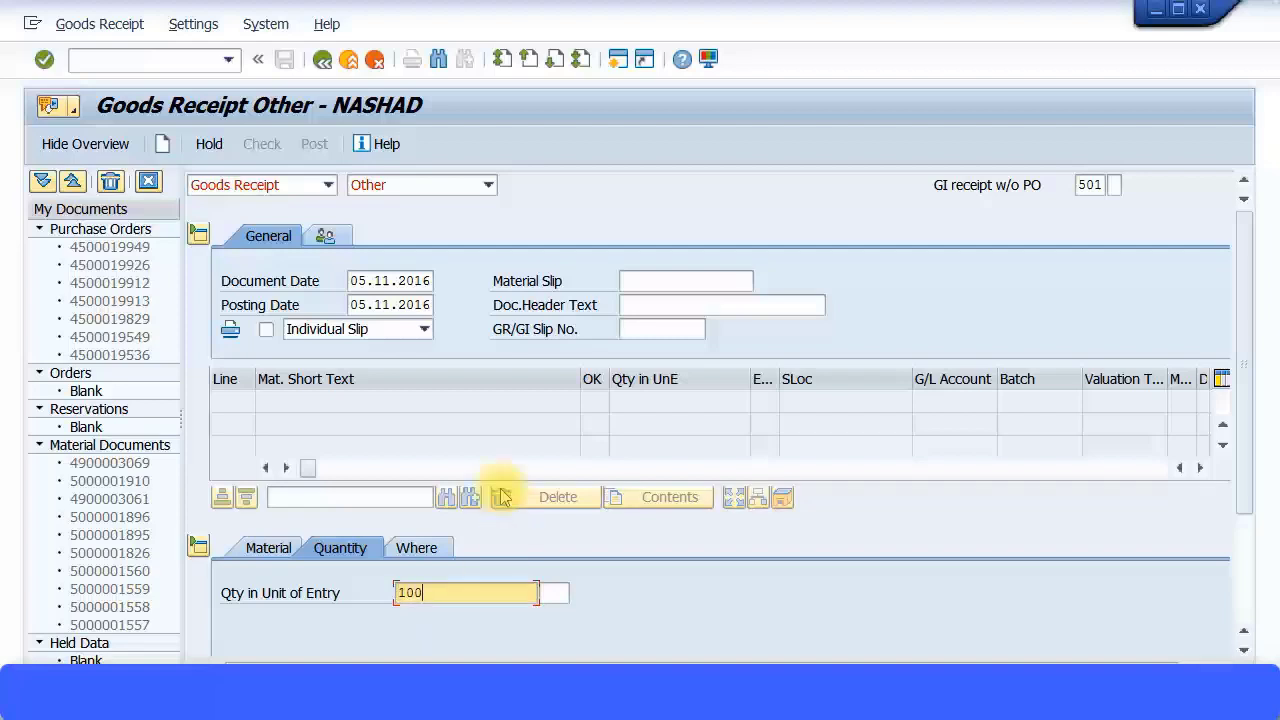
{"action": "left_click", "coordinate": [418, 549]}
{"action": "scroll", "coordinate": [480, 500], "scroll_direction": "down", "scroll_amount": 5}
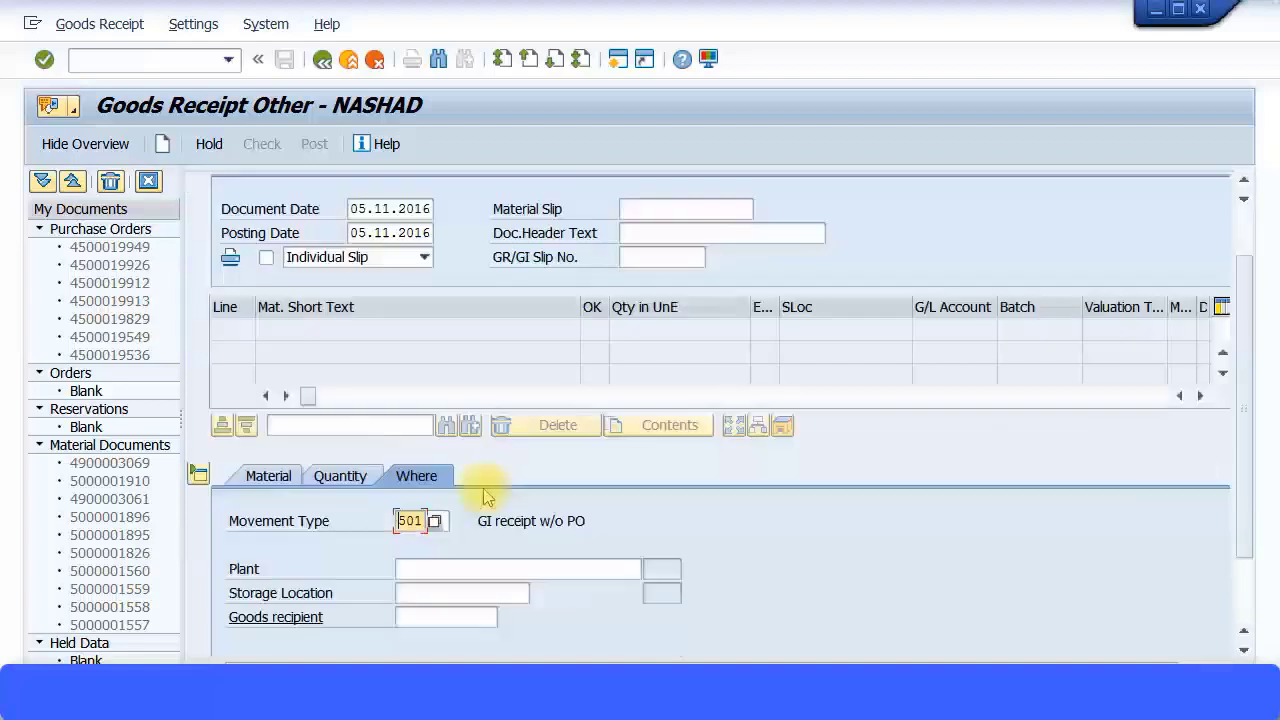
{"action": "left_click", "coordinate": [476, 474]}
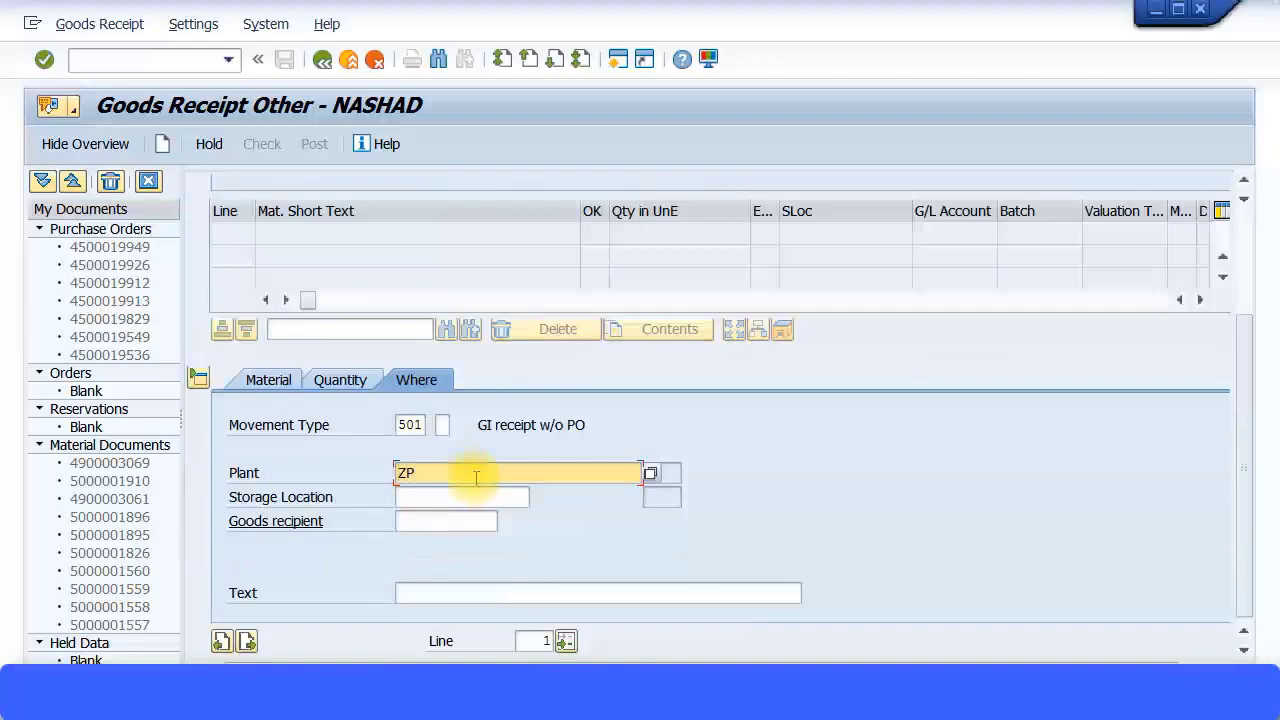
{"action": "key", "text": "Tab"}
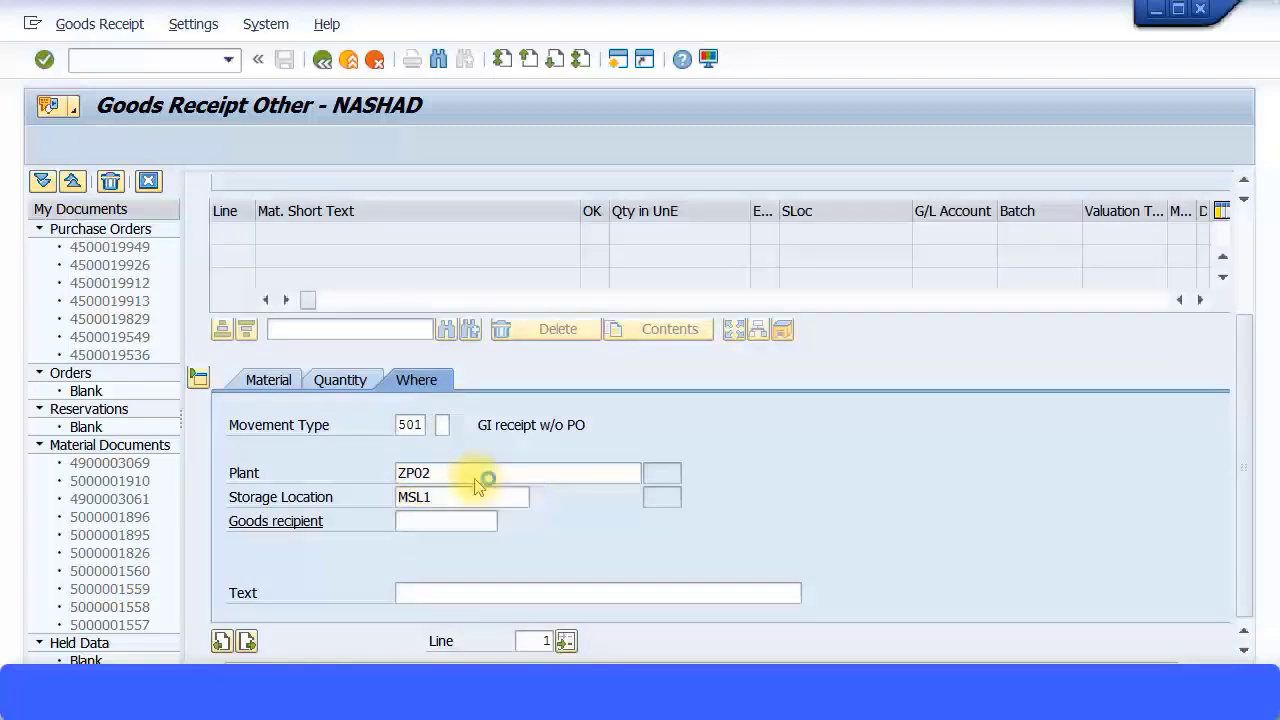
{"action": "key", "text": "Return"}
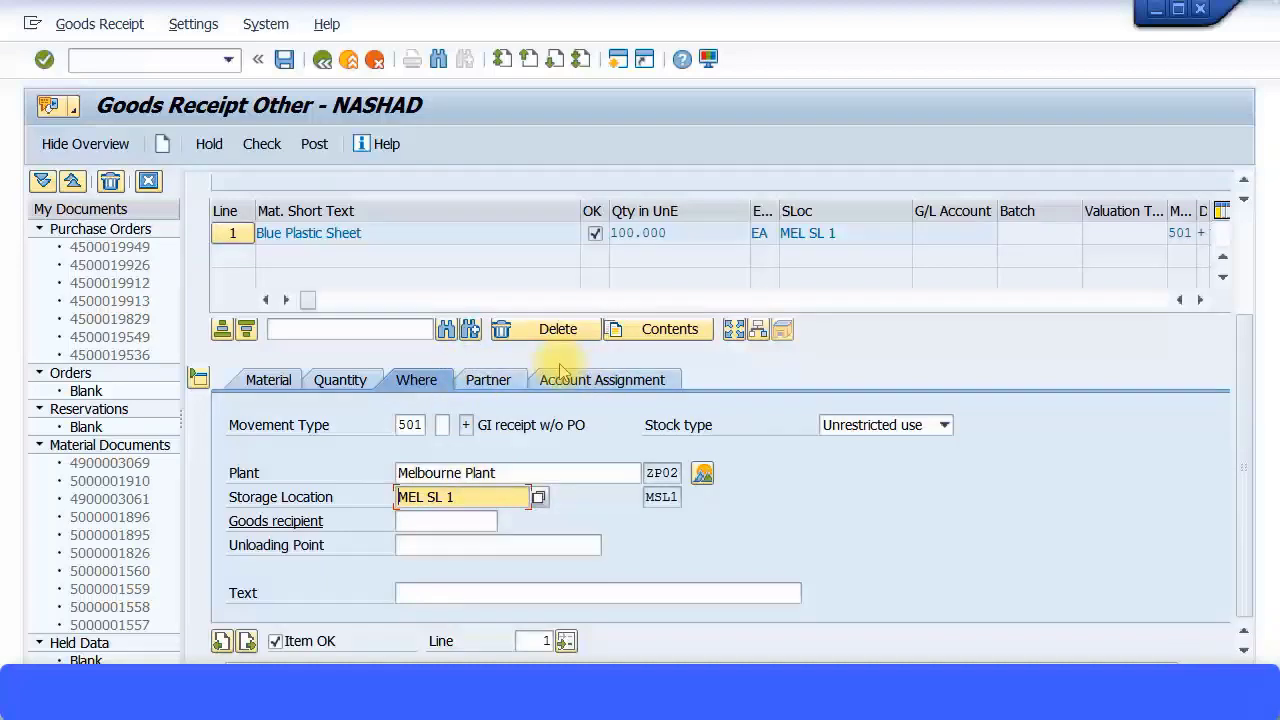
{"action": "left_click", "coordinate": [496, 384]}
Assign G/L account 133010 to the item and check the receipt for errors.
{"action": "left_click", "coordinate": [563, 380]}
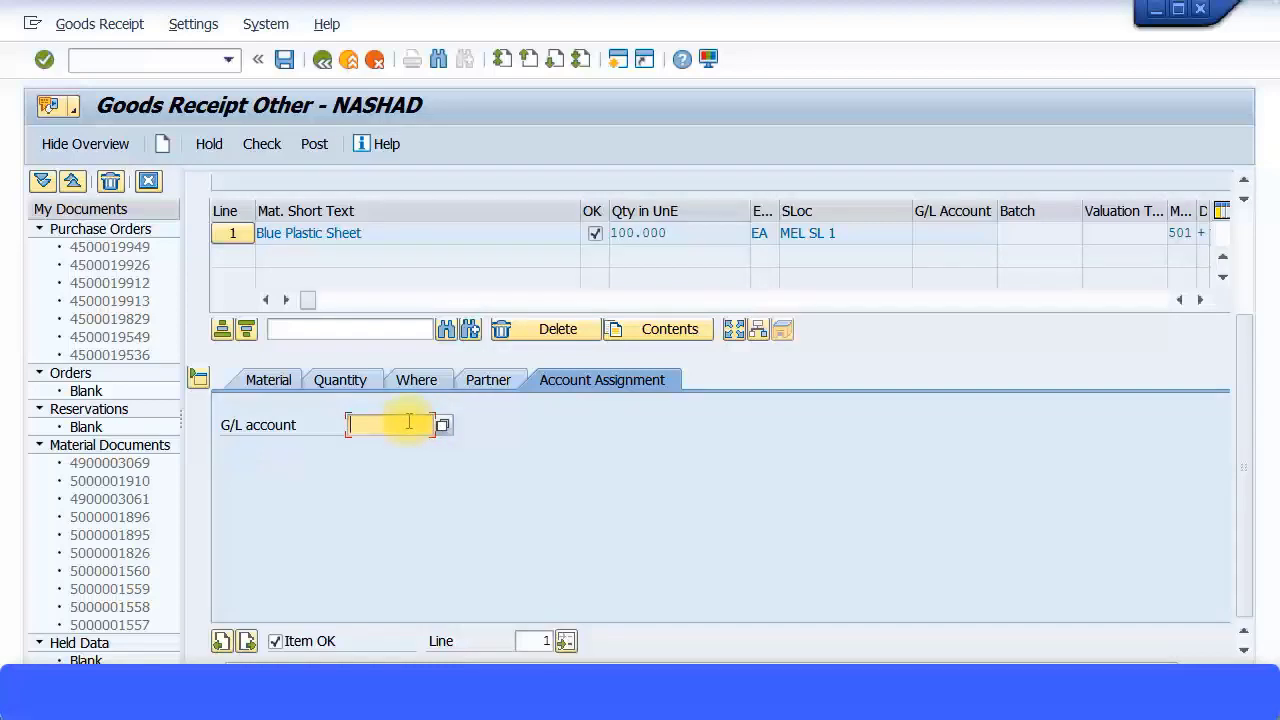
{"action": "type", "text": "010"}
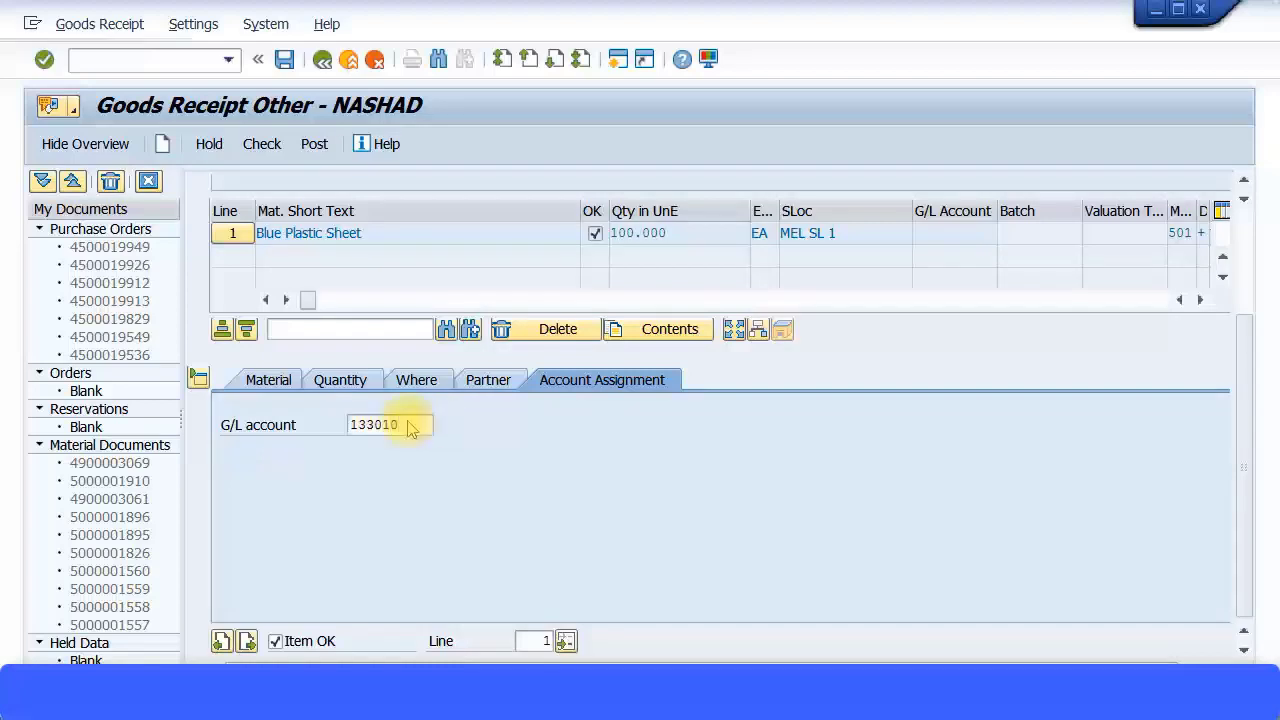
{"action": "key", "text": "Return"}
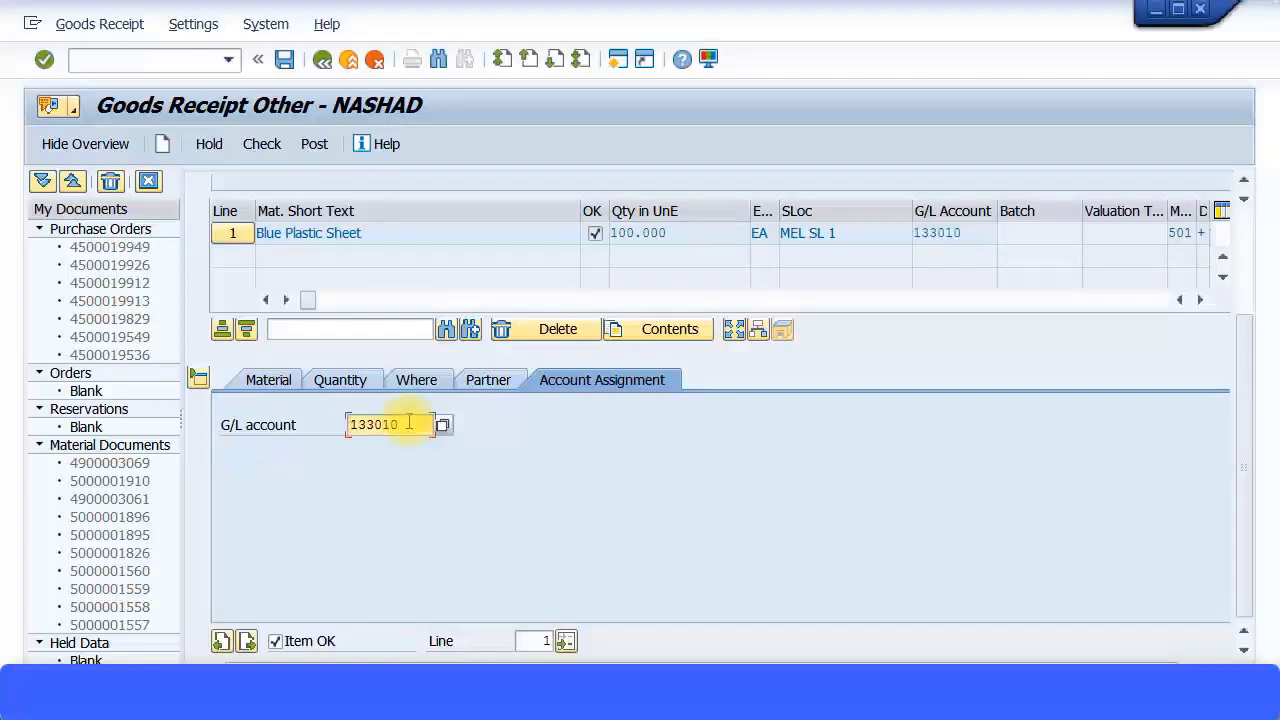
{"action": "left_click", "coordinate": [487, 381]}
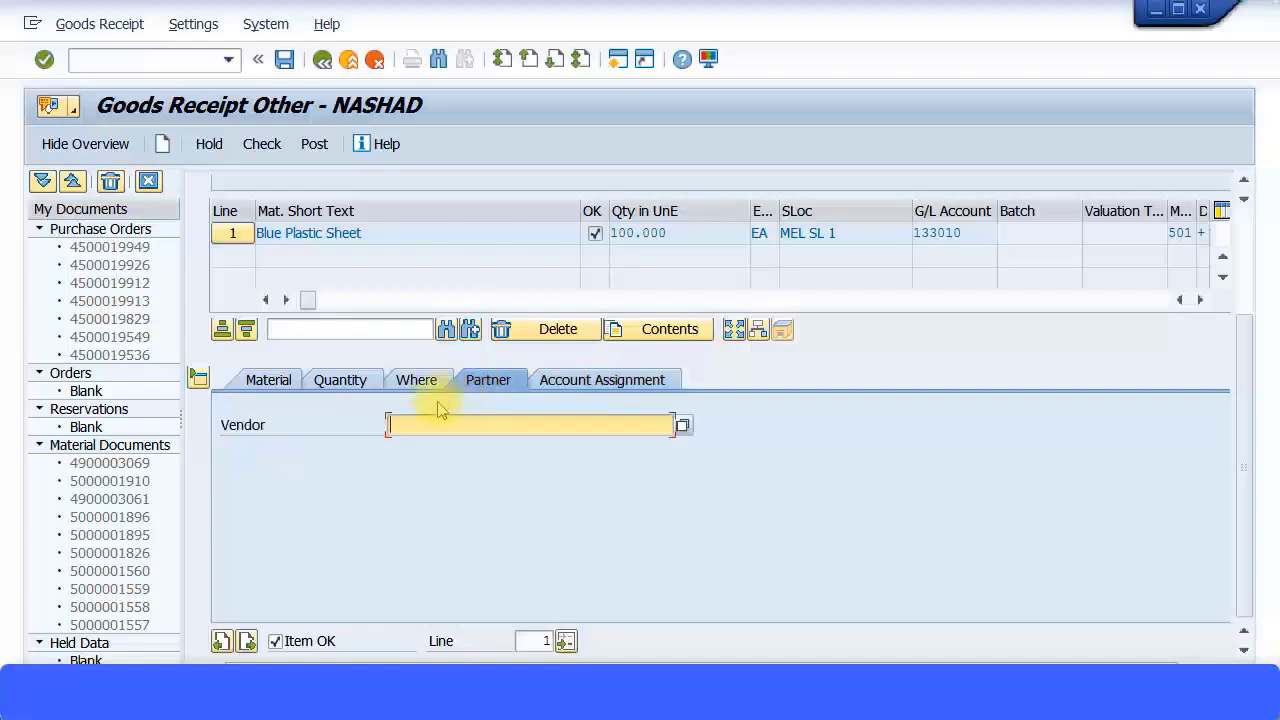
{"action": "left_click", "coordinate": [553, 386]}
{"action": "left_click", "coordinate": [266, 147]}
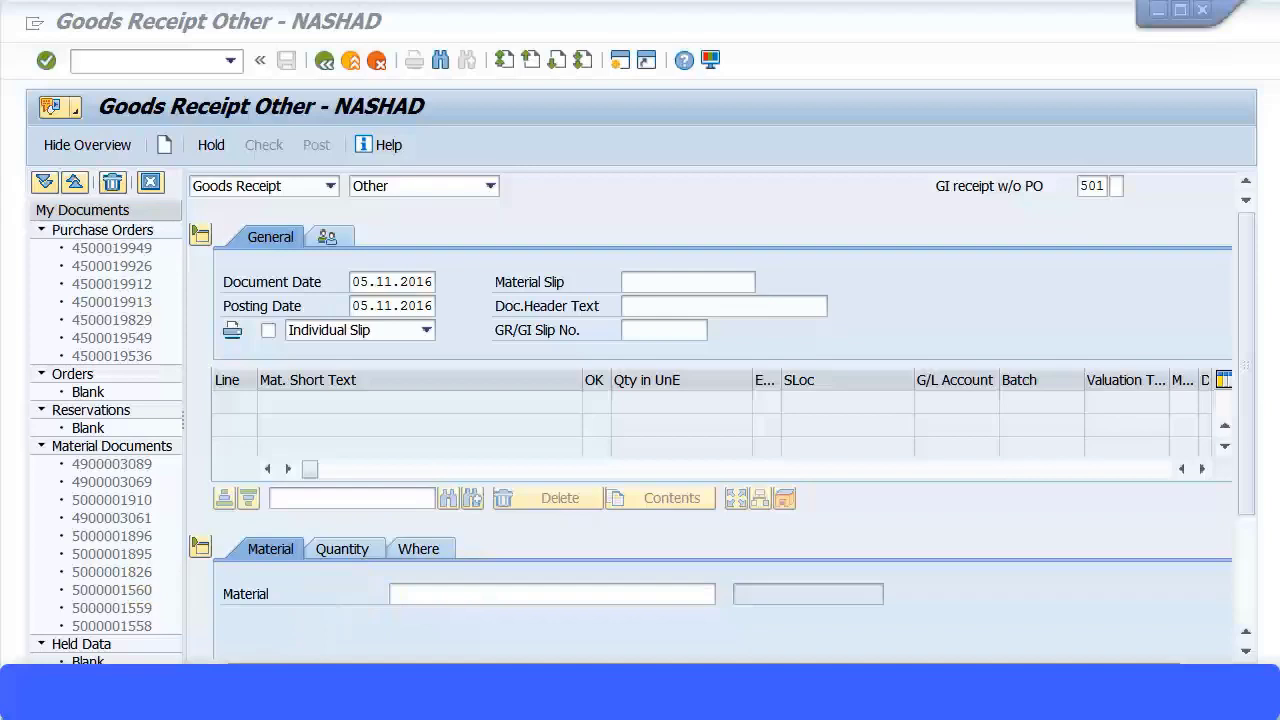
Leave MIGO and run the MB5B stock on posting date report for material 3186.
{"action": "key", "text": "F3"}
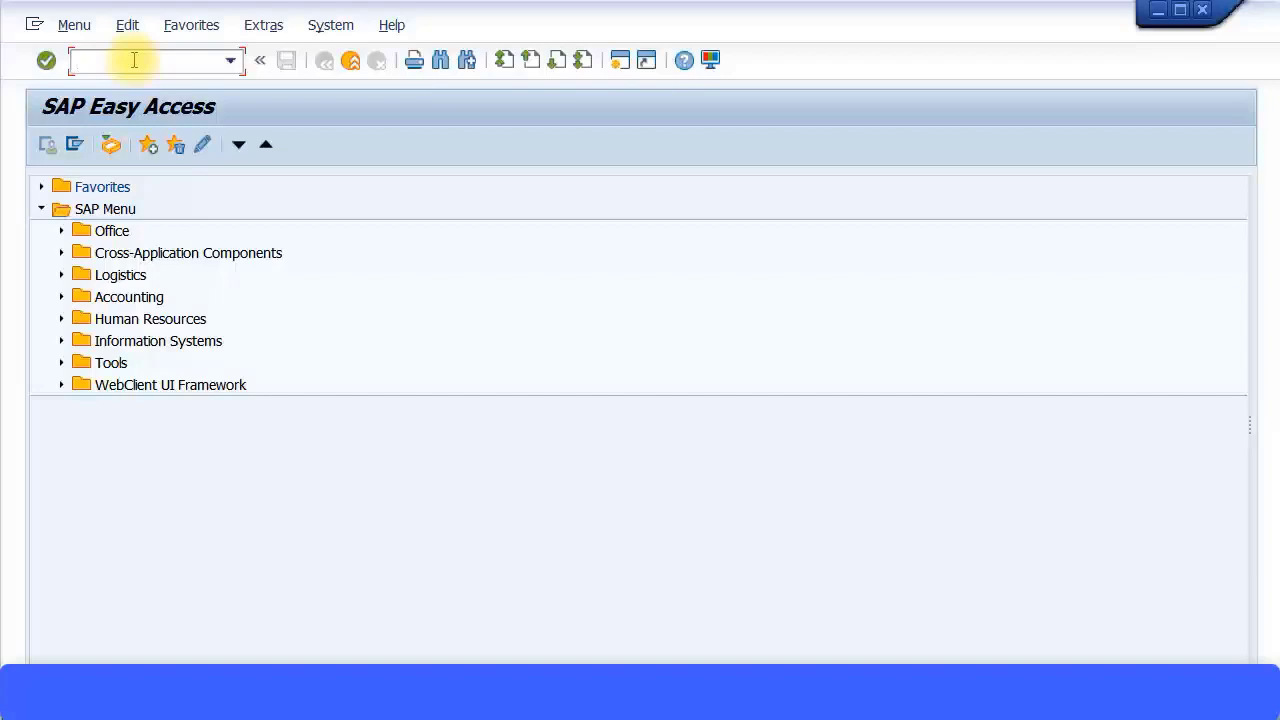
{"action": "type", "text": "M"}
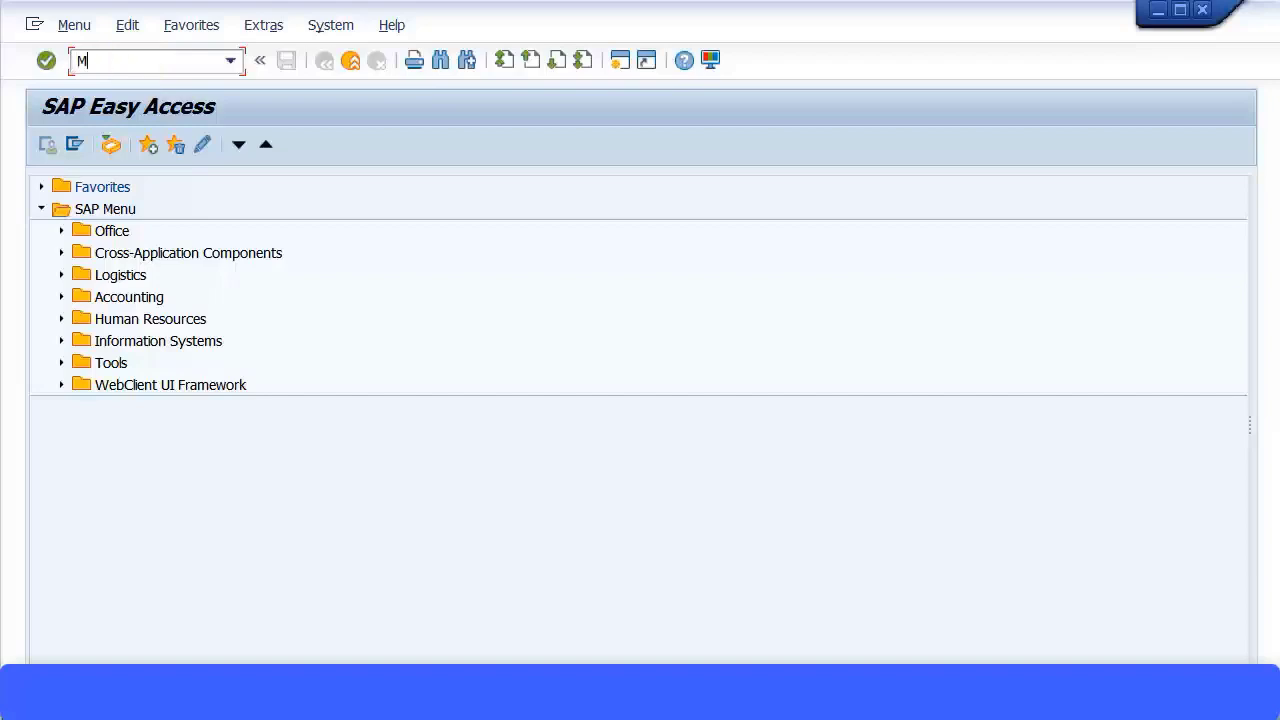
{"action": "type", "text": "B5B"}
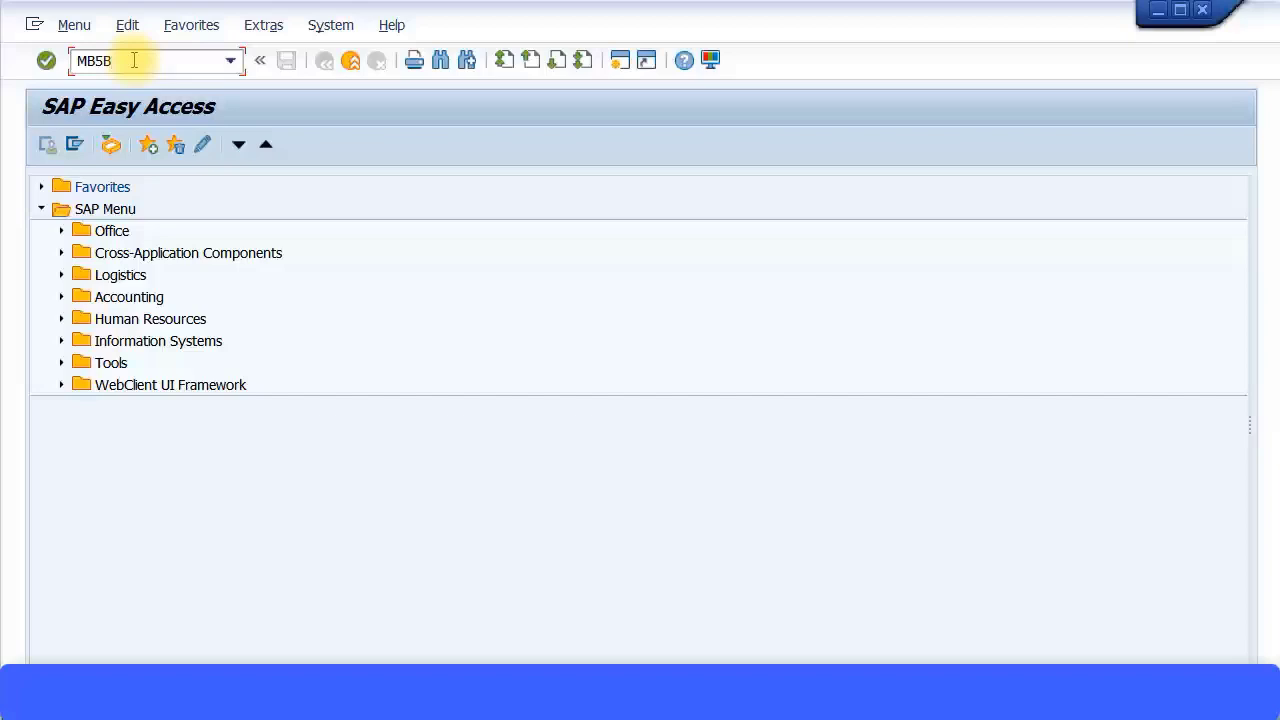
{"action": "key", "text": "Return"}
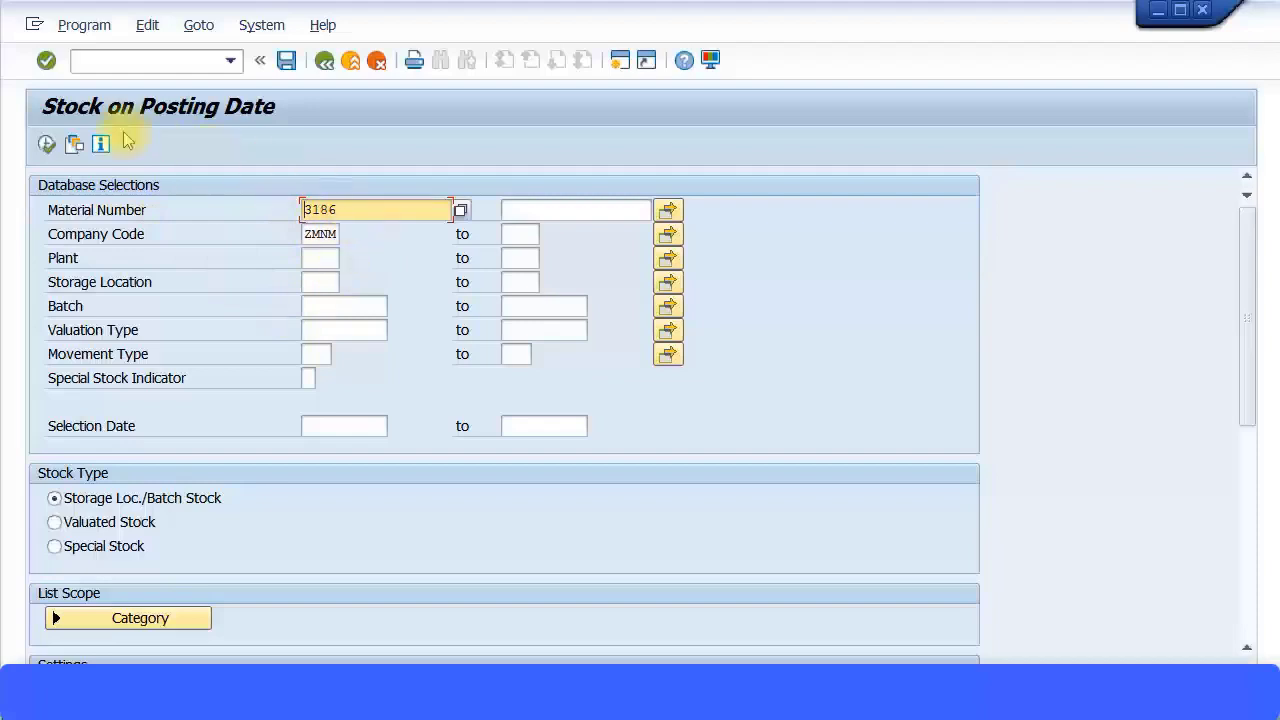
{"action": "left_click", "coordinate": [46, 145]}
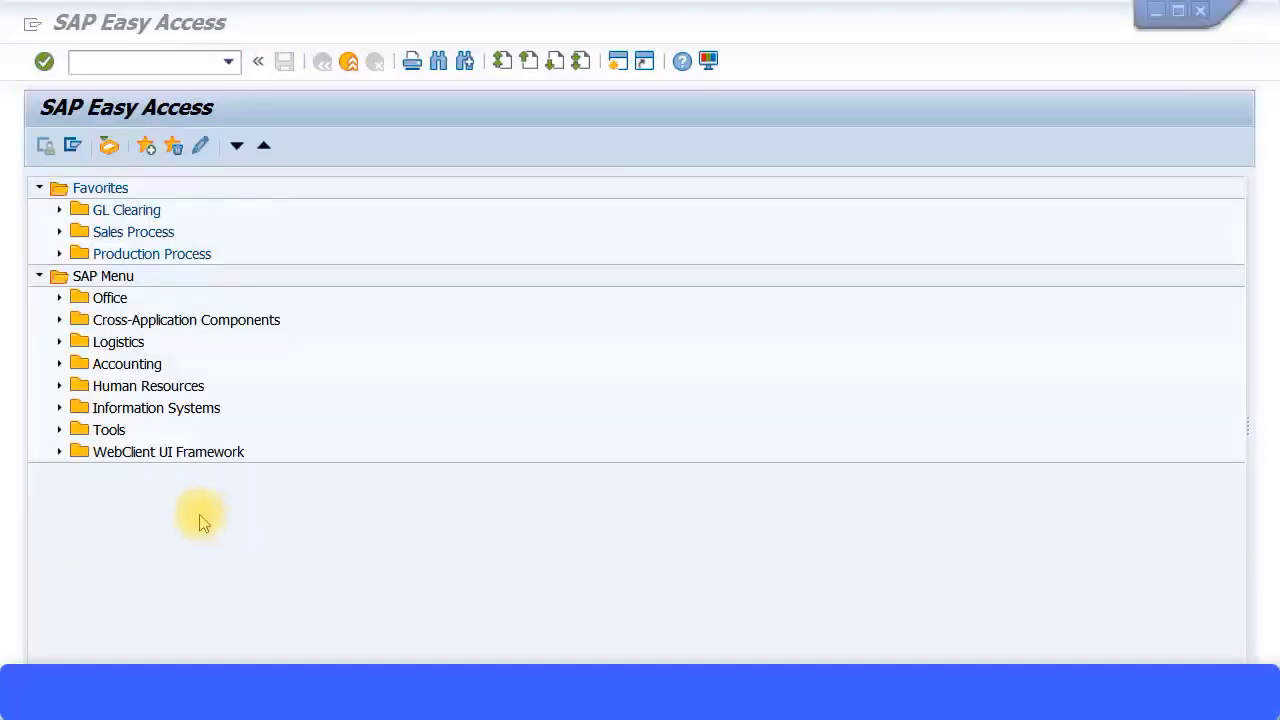
Open transaction MB5L to reach the List of Stock Values: Balances selection screen.
{"action": "left_click", "coordinate": [105, 63]}
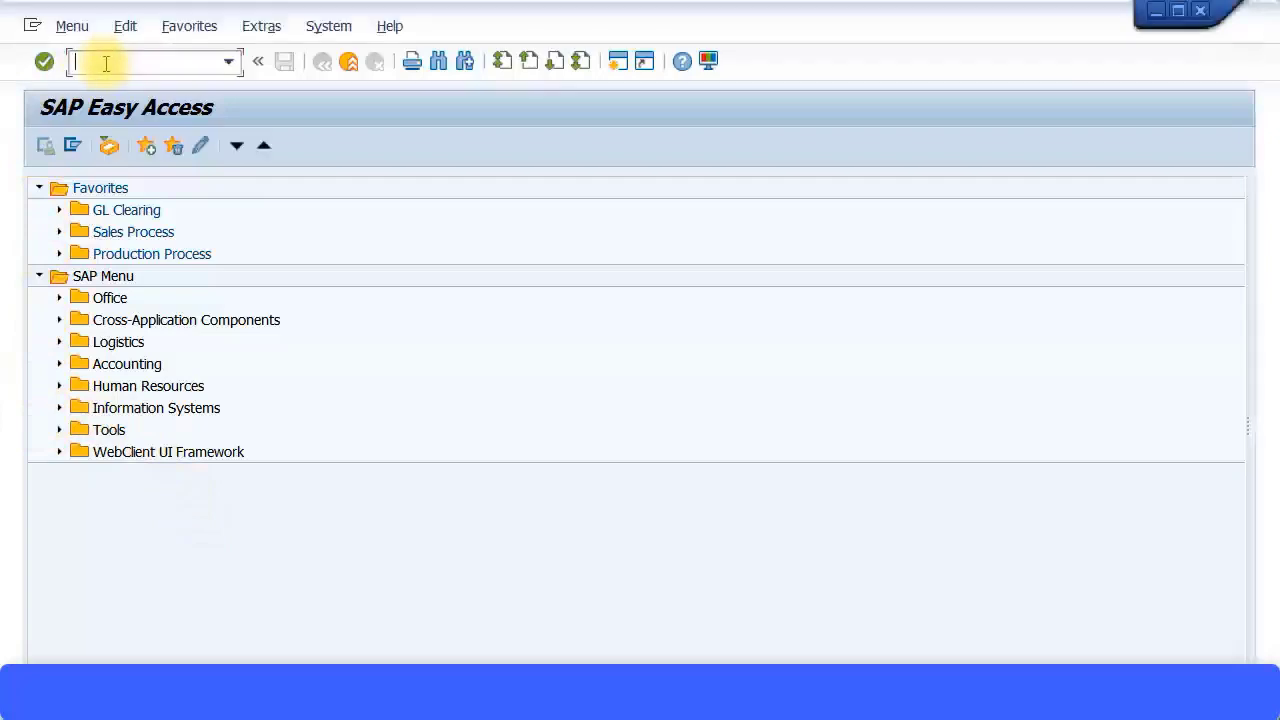
{"action": "type", "text": "M"}
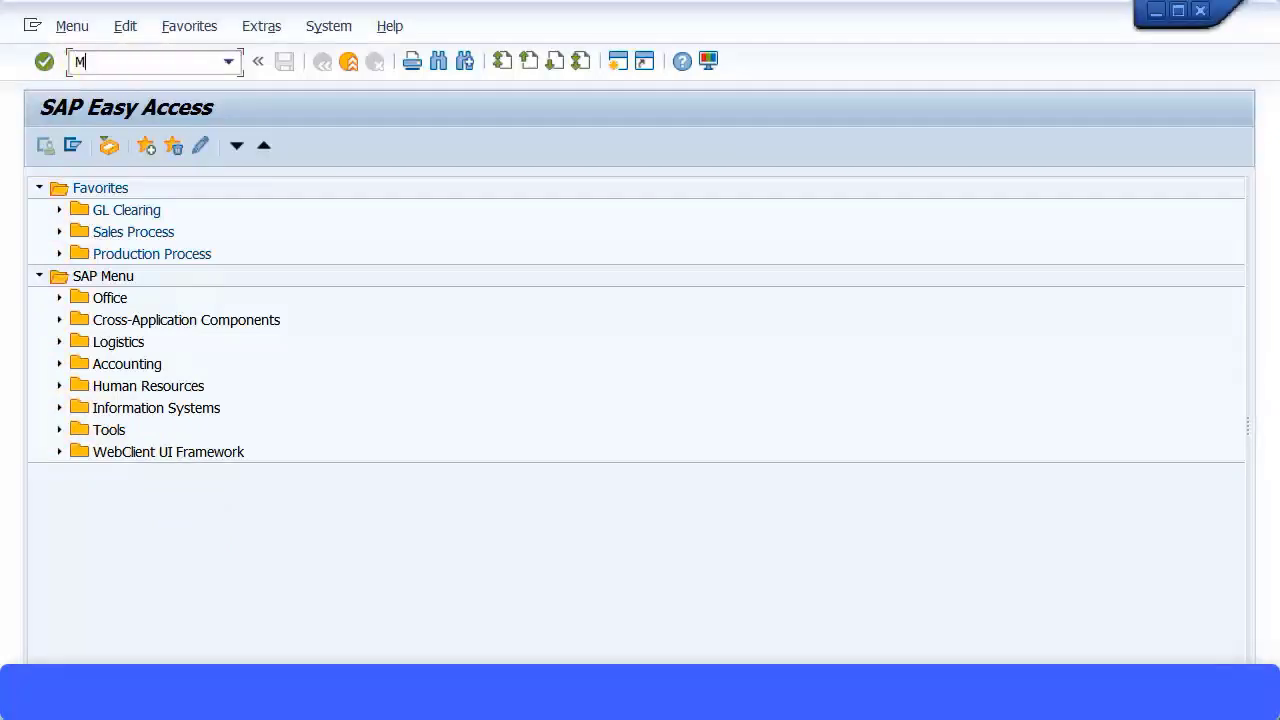
{"action": "type", "text": "50"}
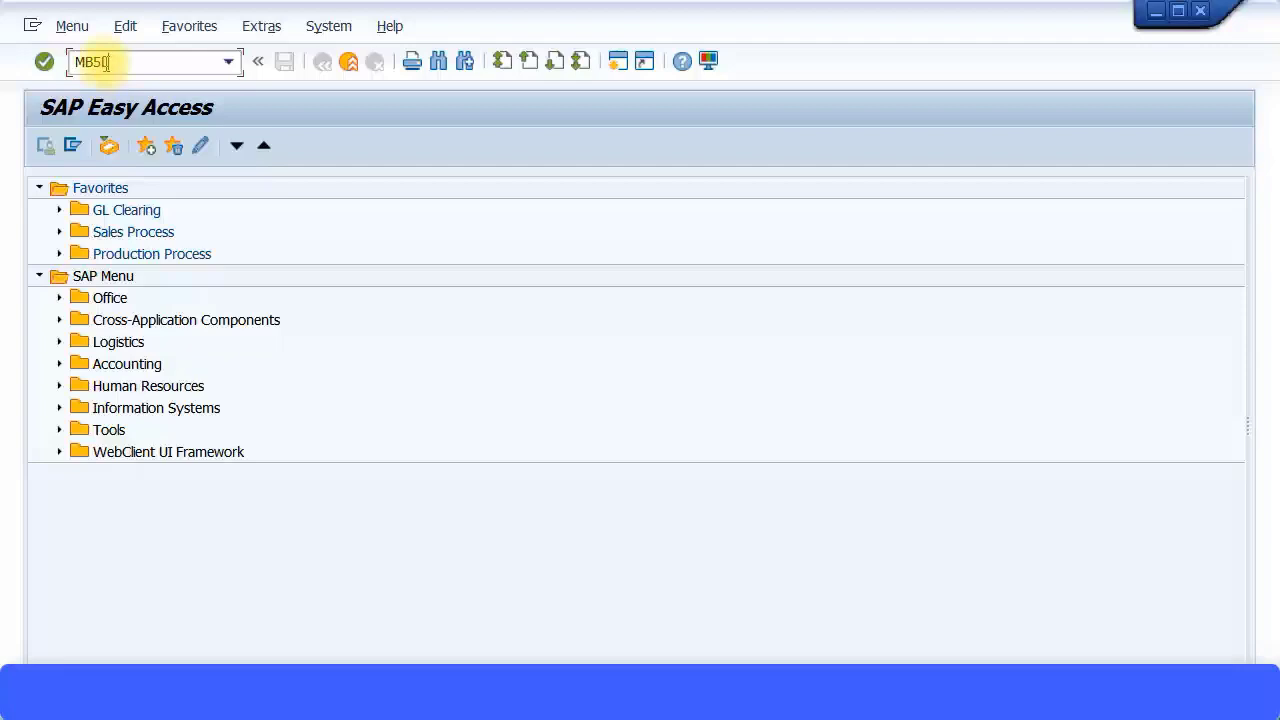
{"action": "type", "text": "L"}
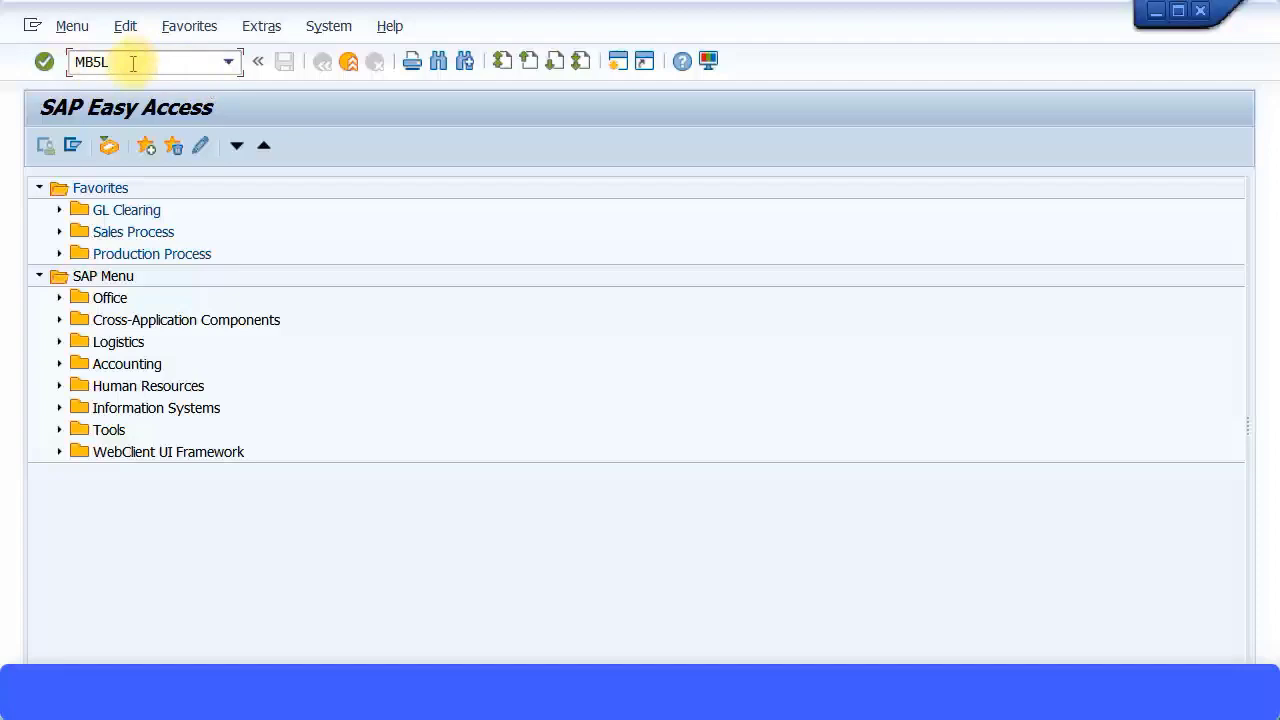
{"action": "key", "text": "Return"}
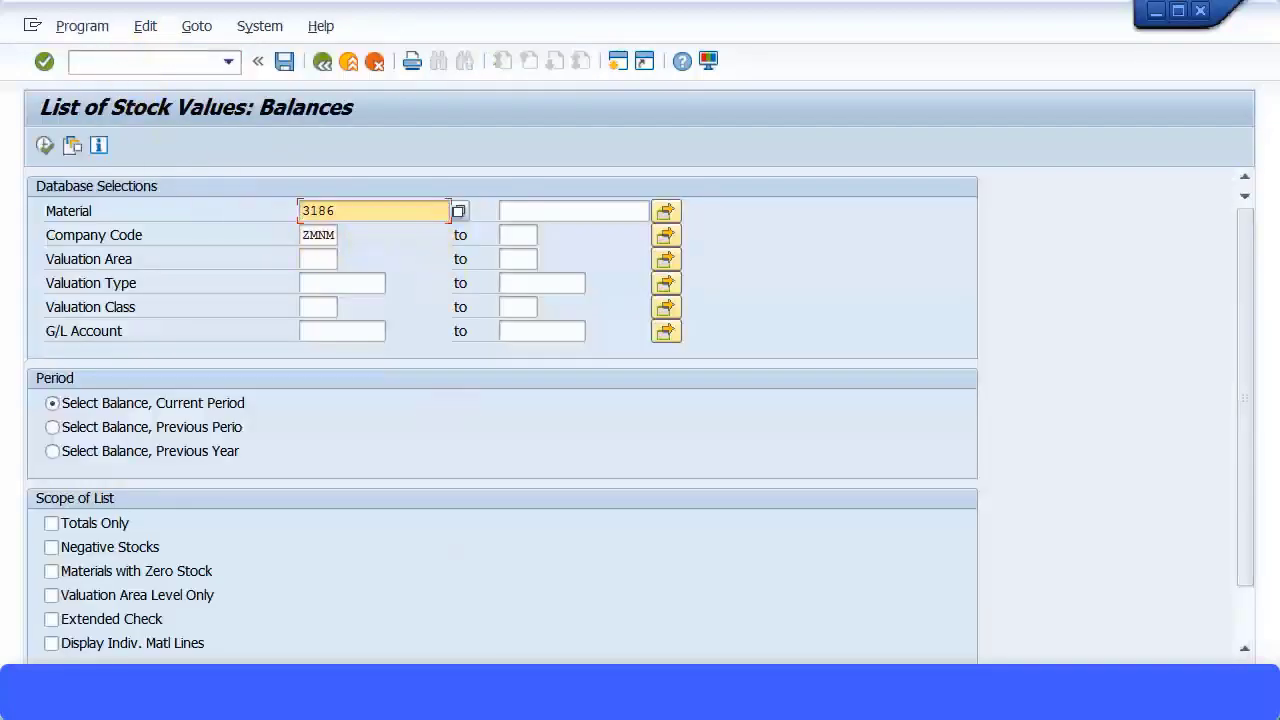
Replace material 3186 with materials 3186–3190 and 3192 copied from Excel A2:A7.
{"action": "key", "text": "alt+Tab"}
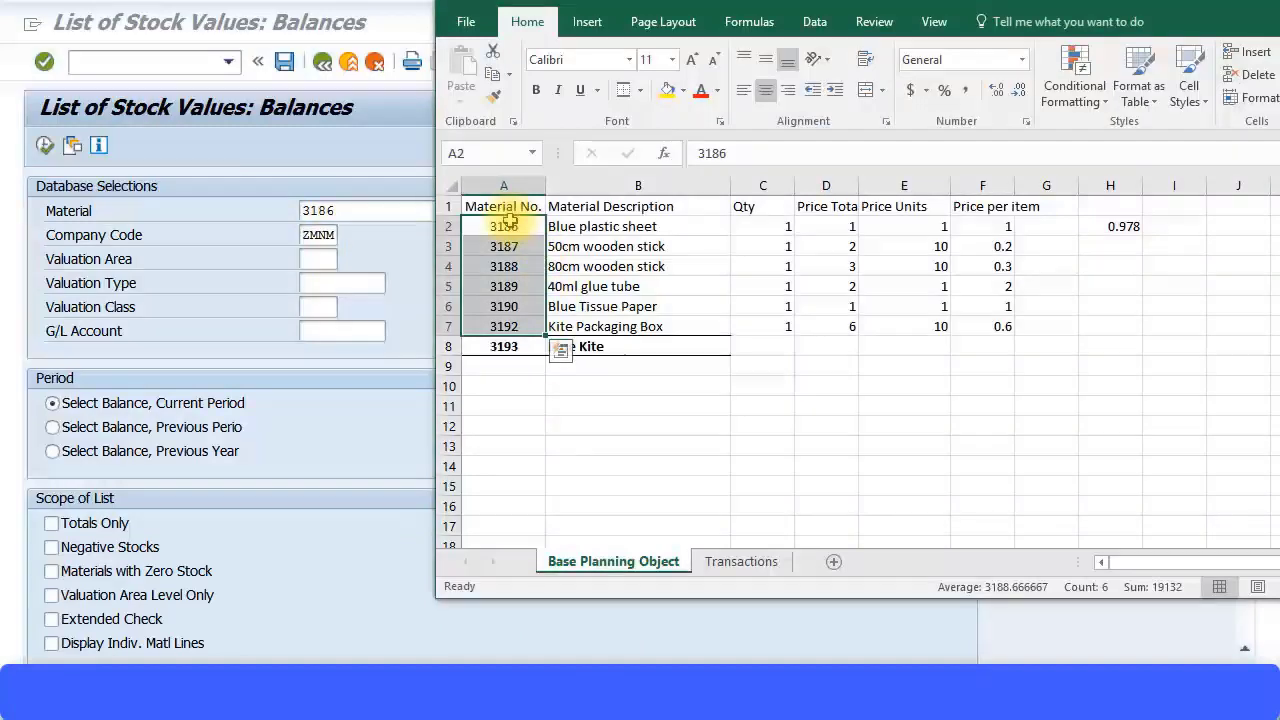
{"action": "key", "text": "ctrl+c"}
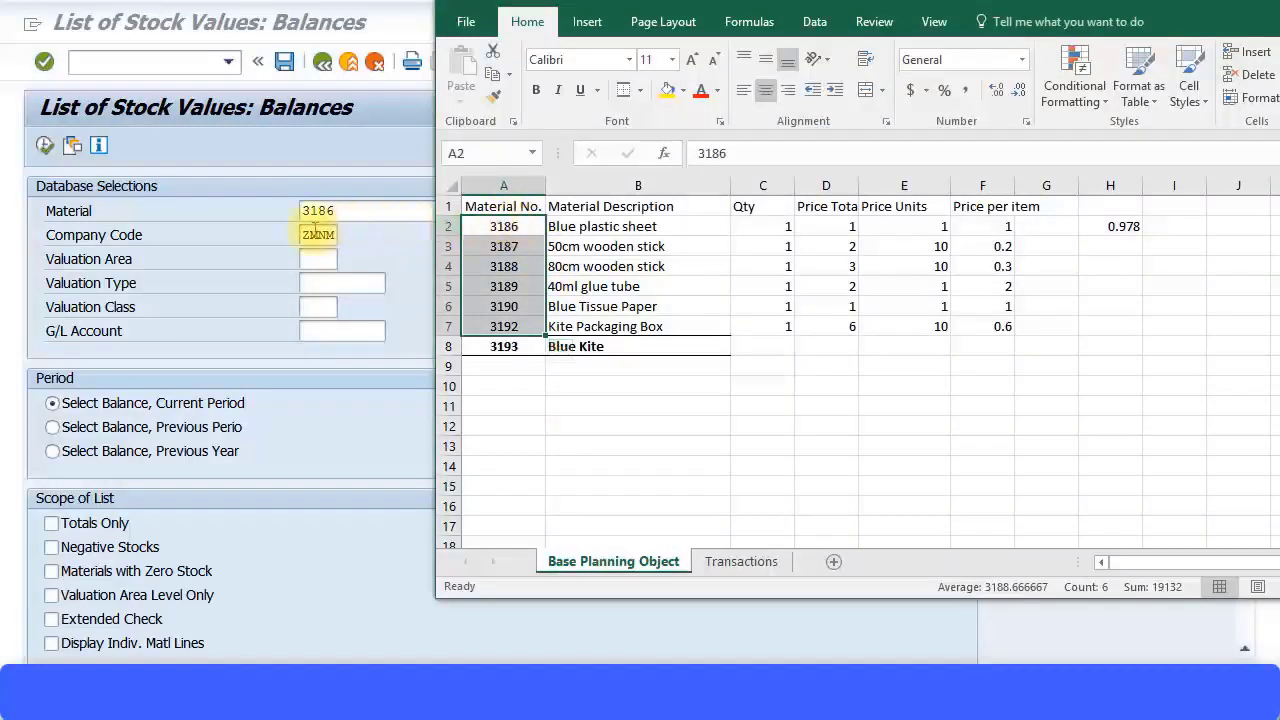
{"action": "left_click_drag", "start_coordinate": [497, 226], "coordinate": [504, 326]}
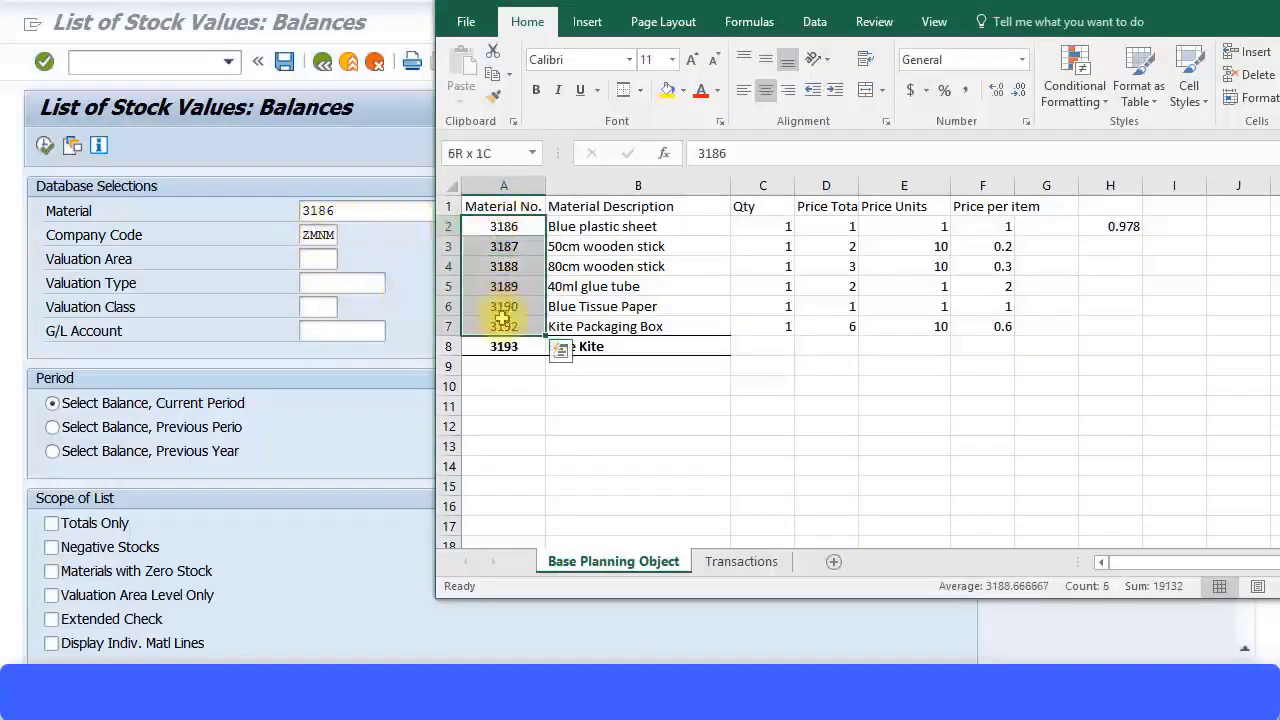
{"action": "key", "text": "ctrl+c"}
{"action": "left_click", "coordinate": [414, 400]}
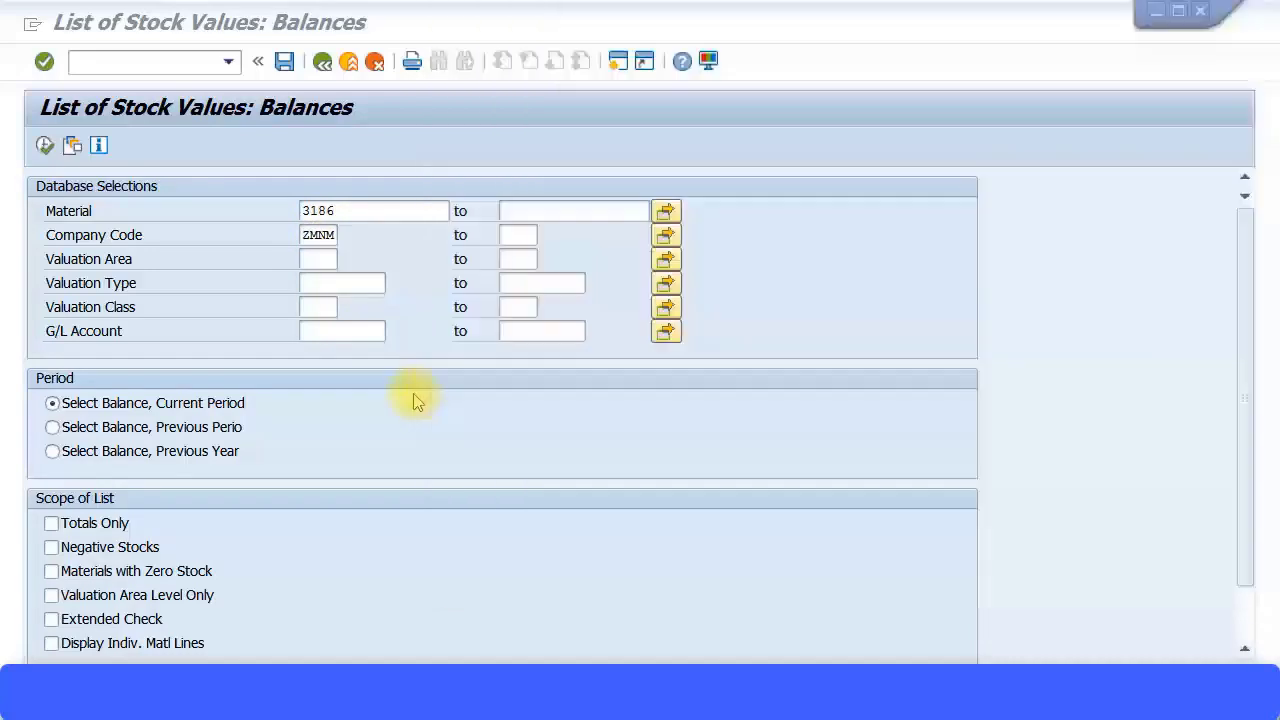
{"action": "left_click", "coordinate": [666, 214]}
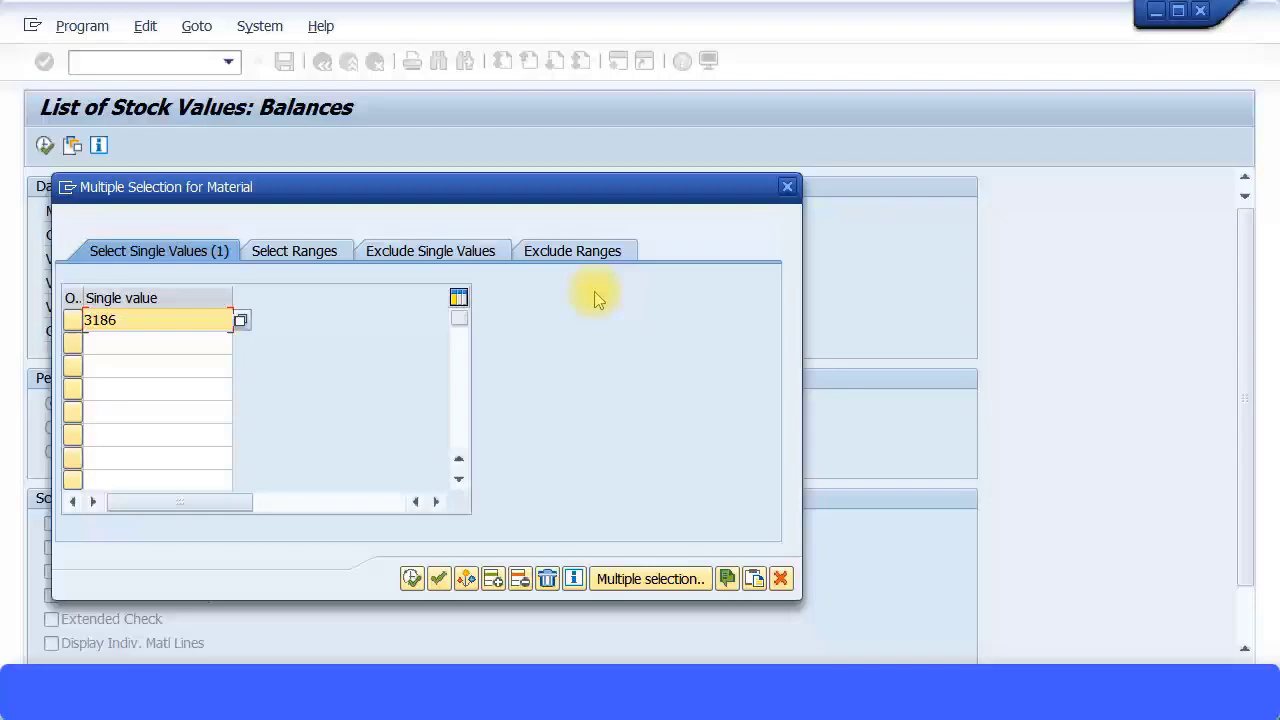
{"action": "left_click", "coordinate": [547, 578]}
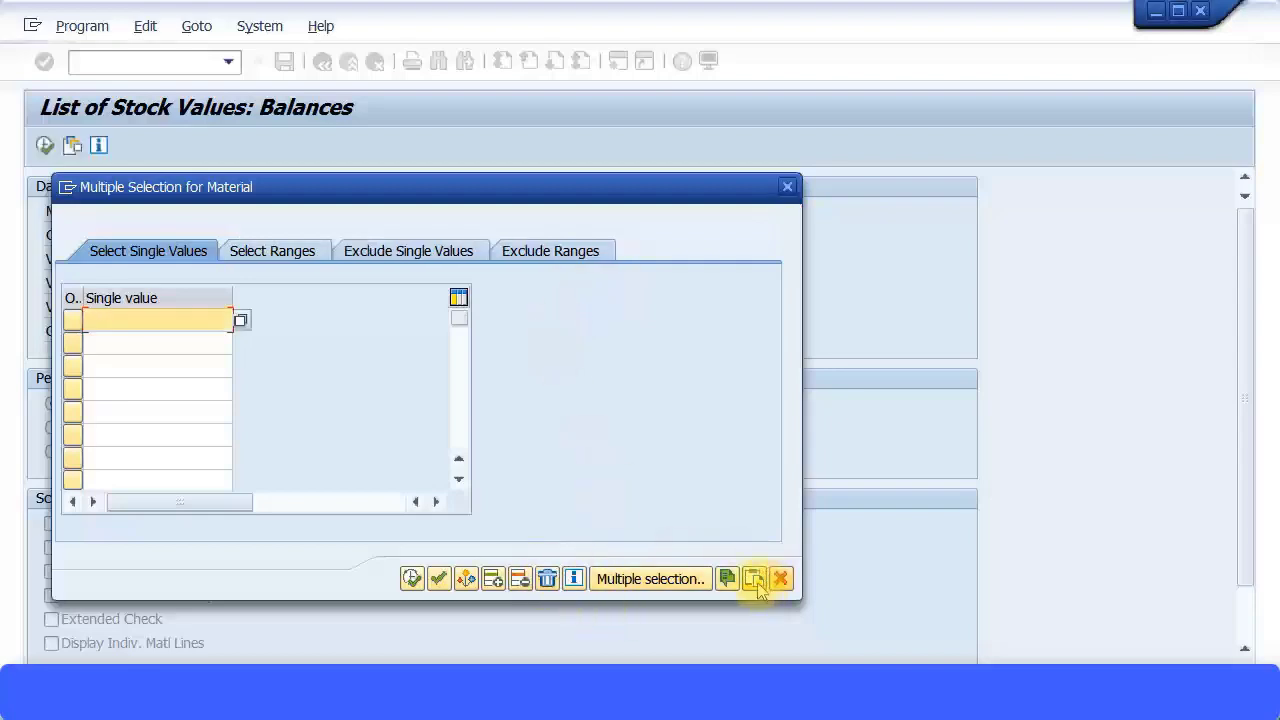
{"action": "key", "text": "shift+F12"}
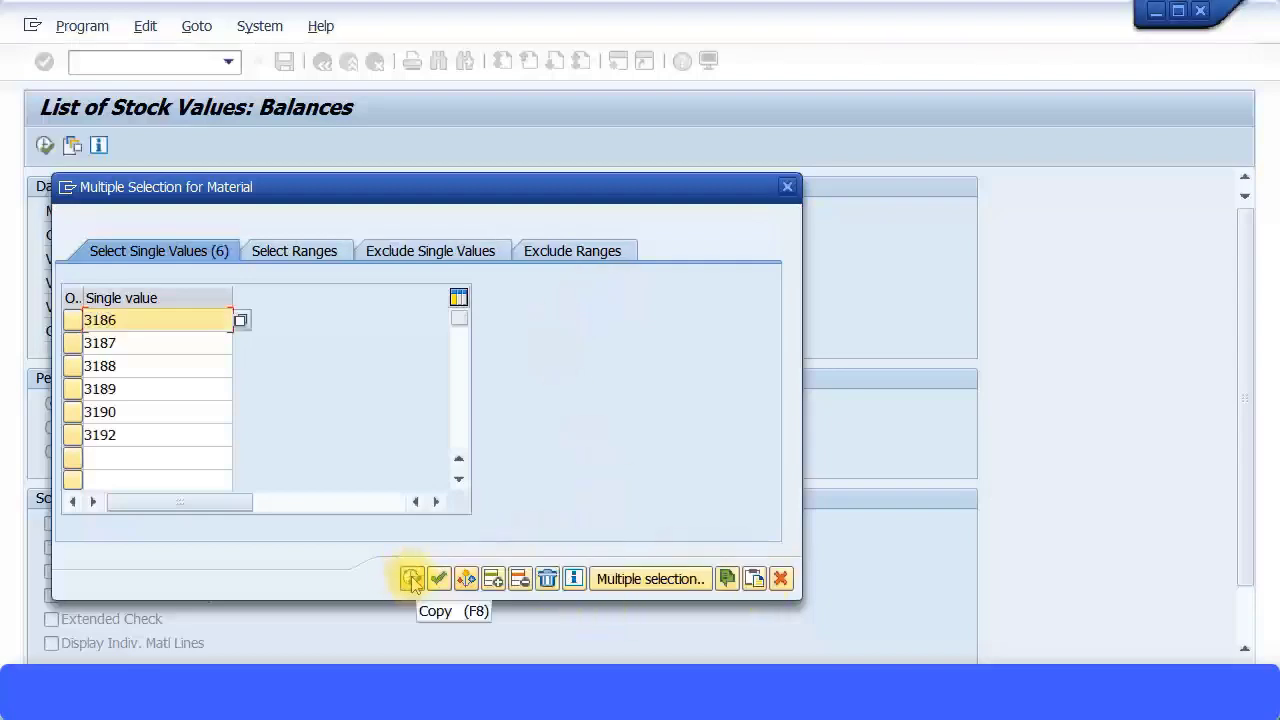
{"action": "left_click", "coordinate": [412, 579]}
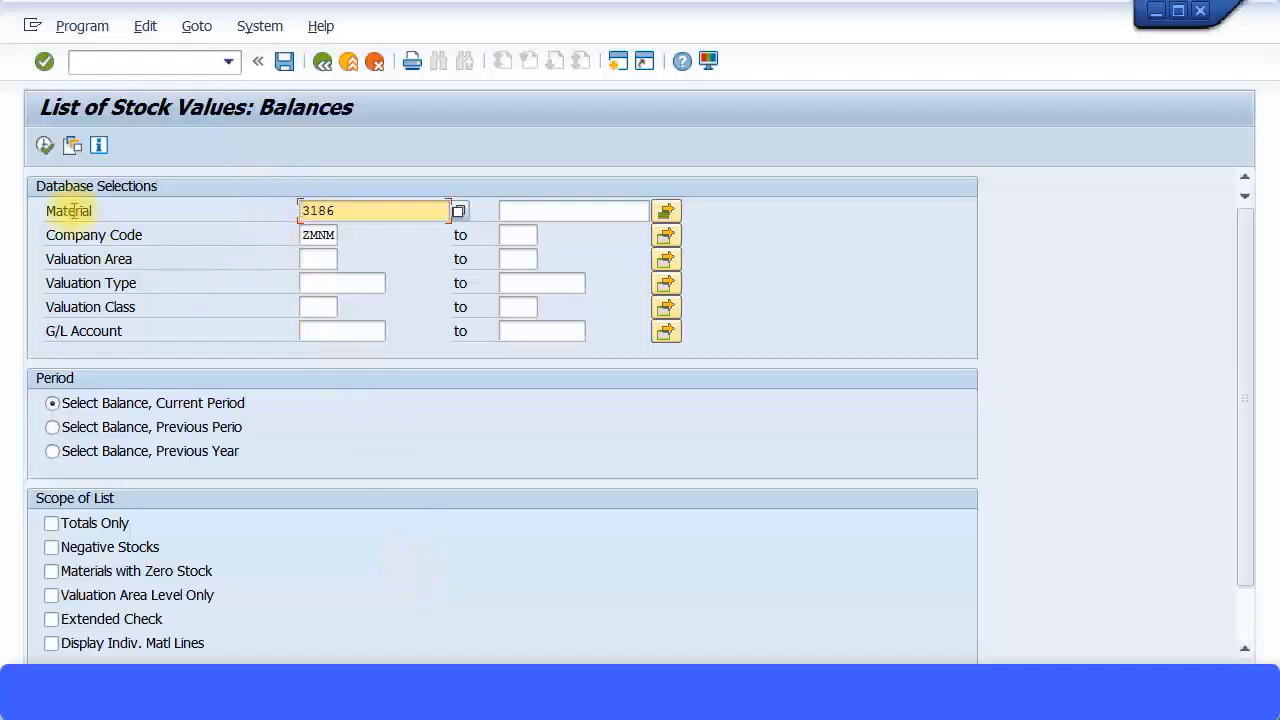
Execute the stock value balances report for the six materials in company code ZMNM.
{"action": "left_click", "coordinate": [44, 146]}
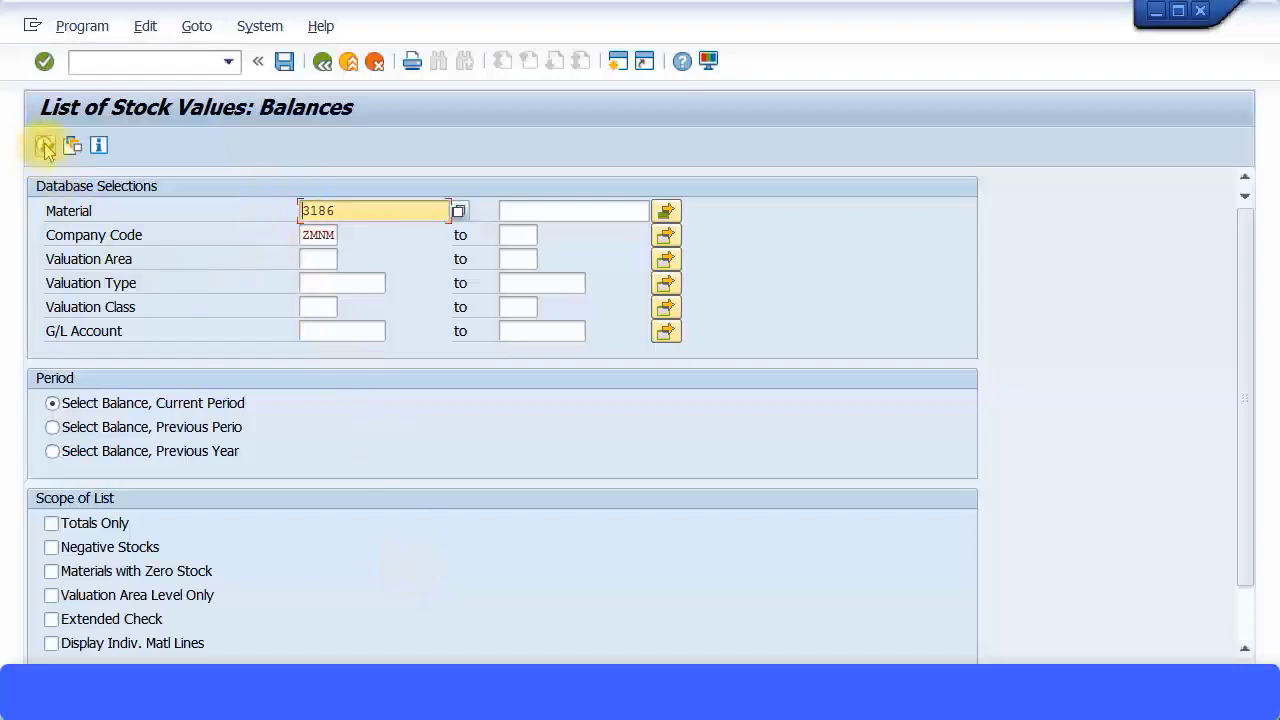